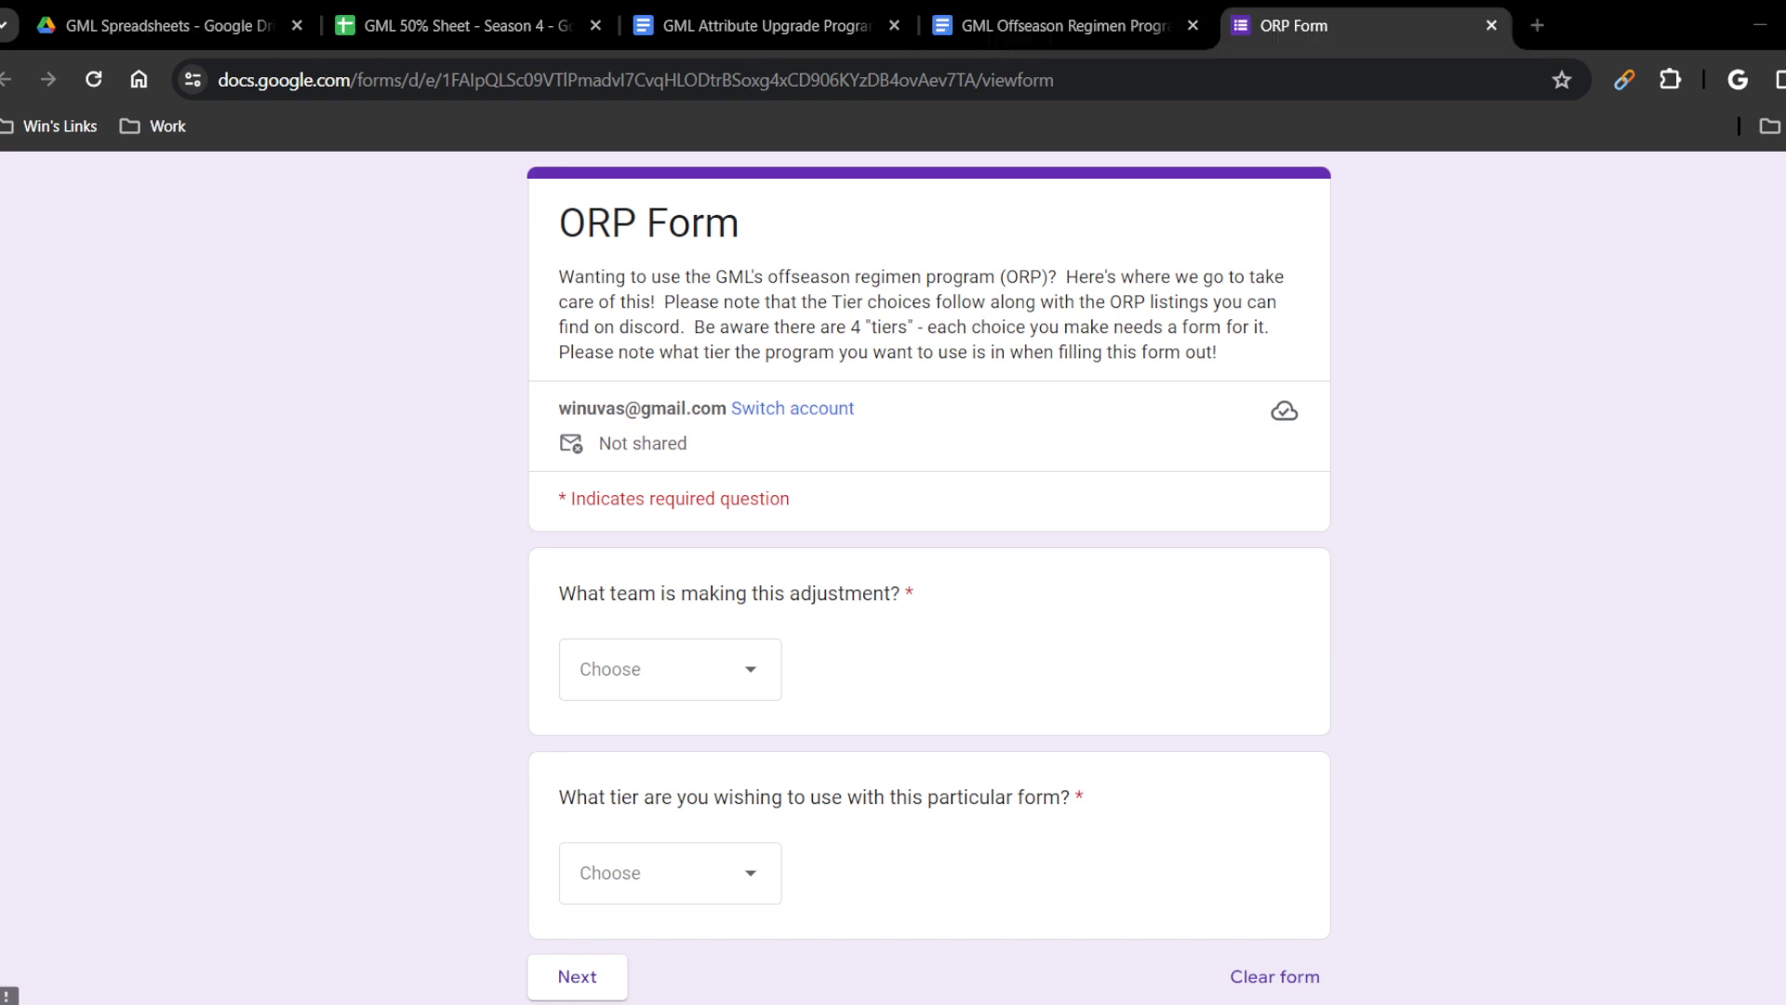
# Step: Switch from the ORP Form to the GML 50% Sheet - Season 4 tab with Ctrl+2
pyautogui.hotkey('ctrl', '2')
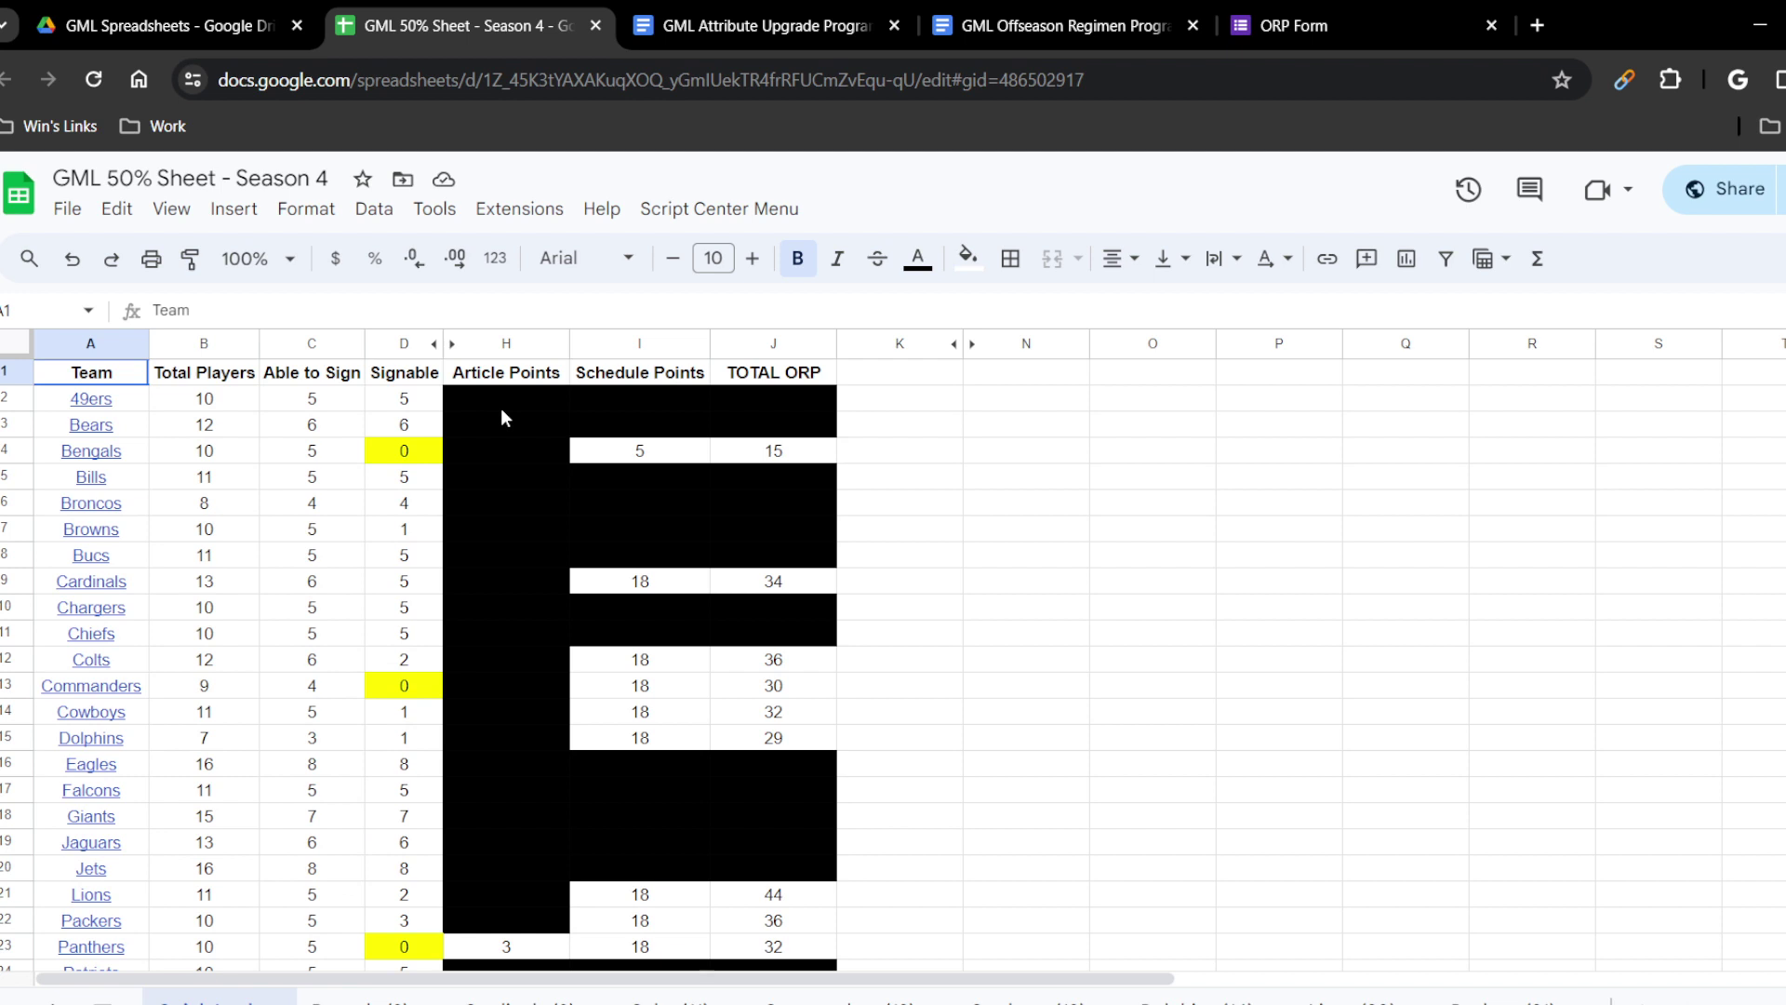
# Step: Scroll through each team's Schedule Points and TOTAL ORP, then return to the ORP Form
pyautogui.scroll(-5, 505, 419)
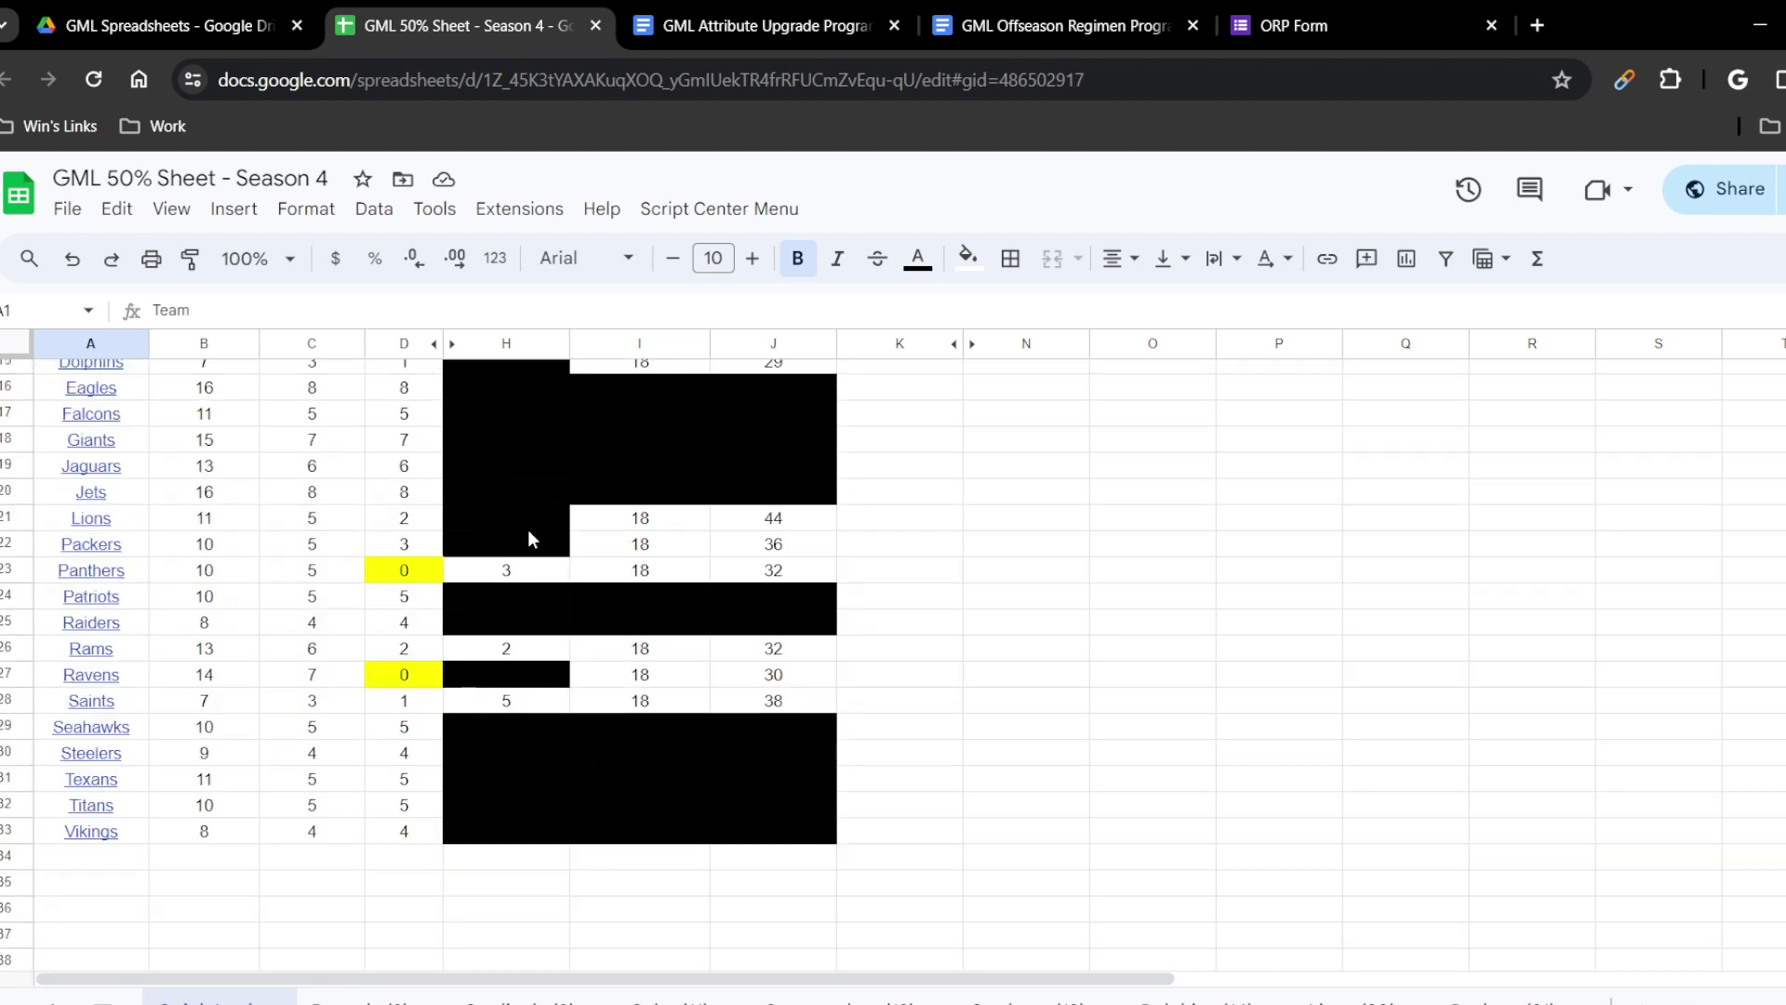
pyautogui.scroll(-2, 511, 661)
pyautogui.scroll(7, 520, 590)
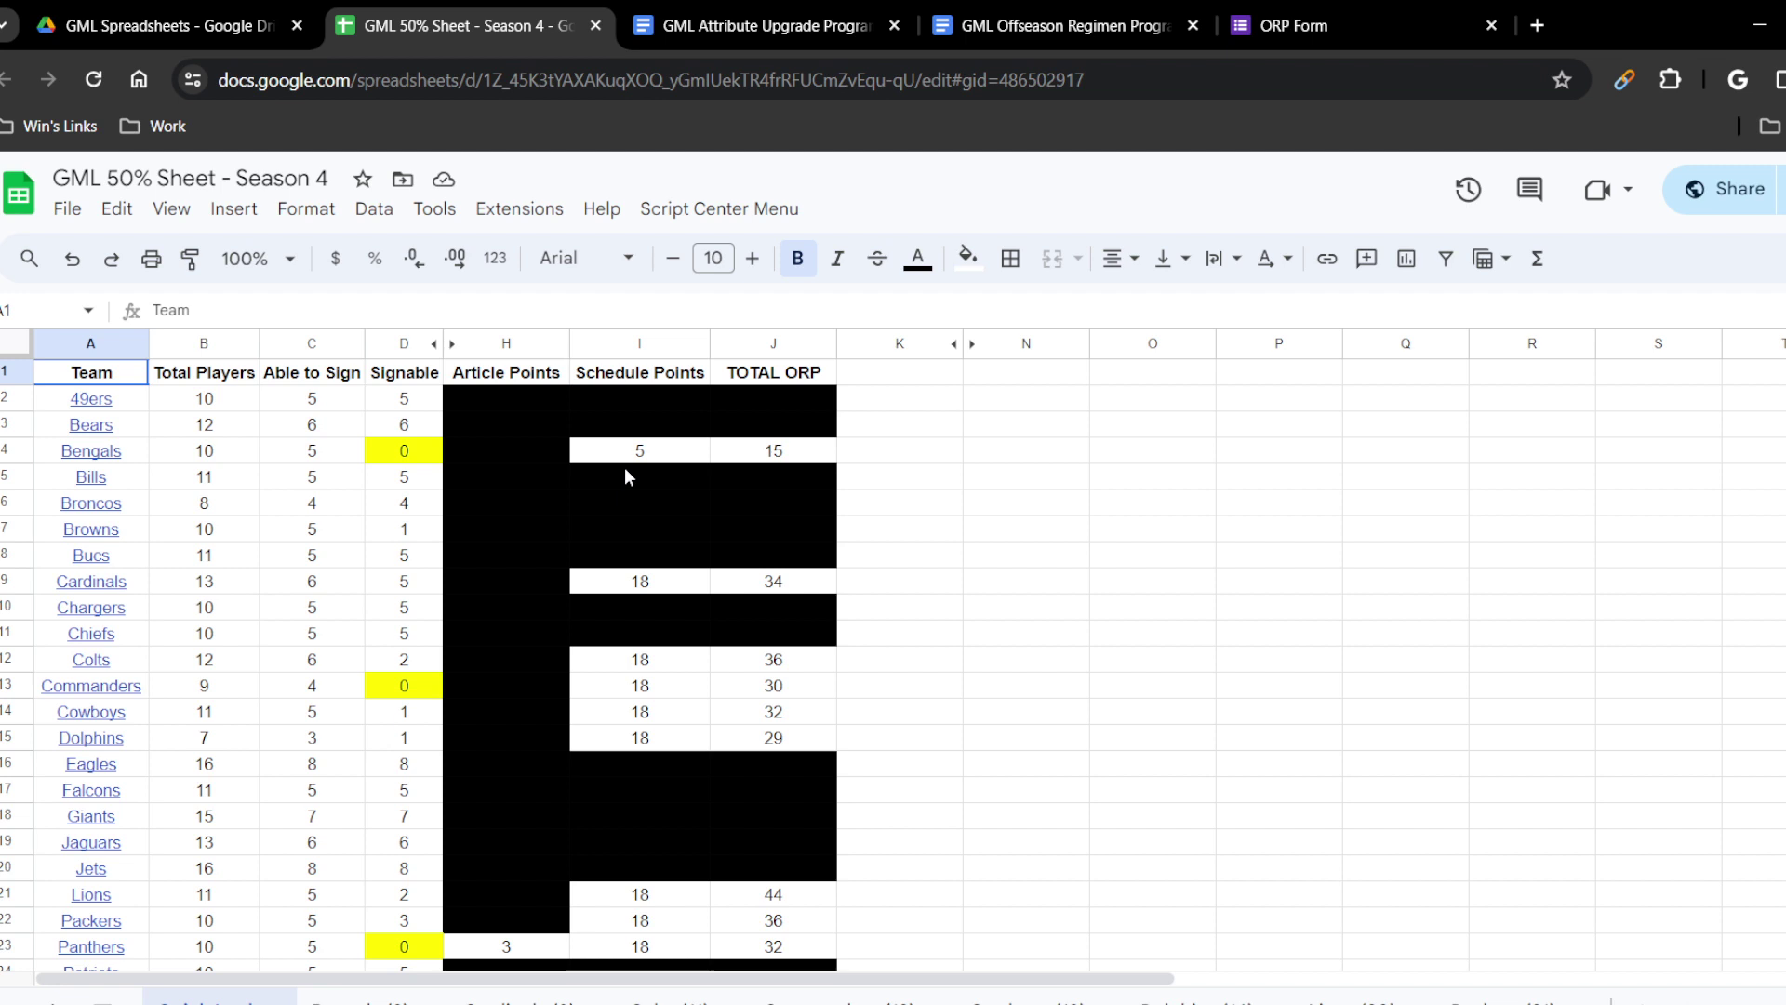
pyautogui.scroll(-3, 625, 475)
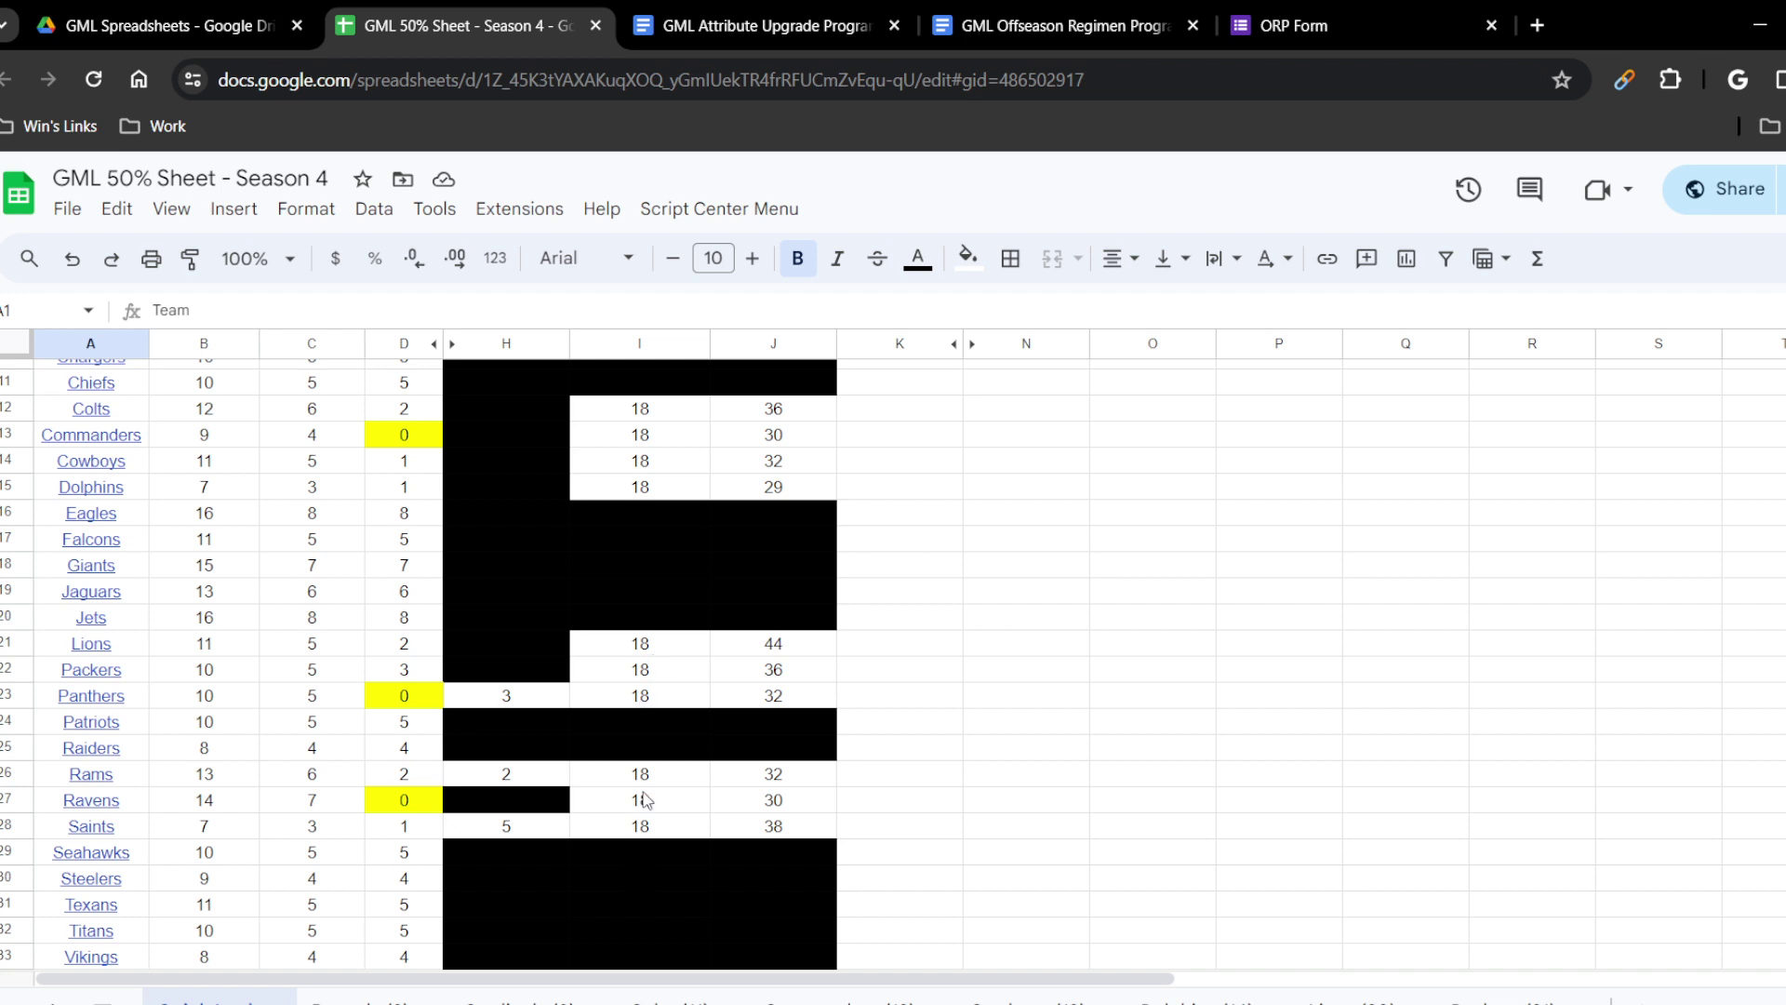
pyautogui.scroll(3, 652, 569)
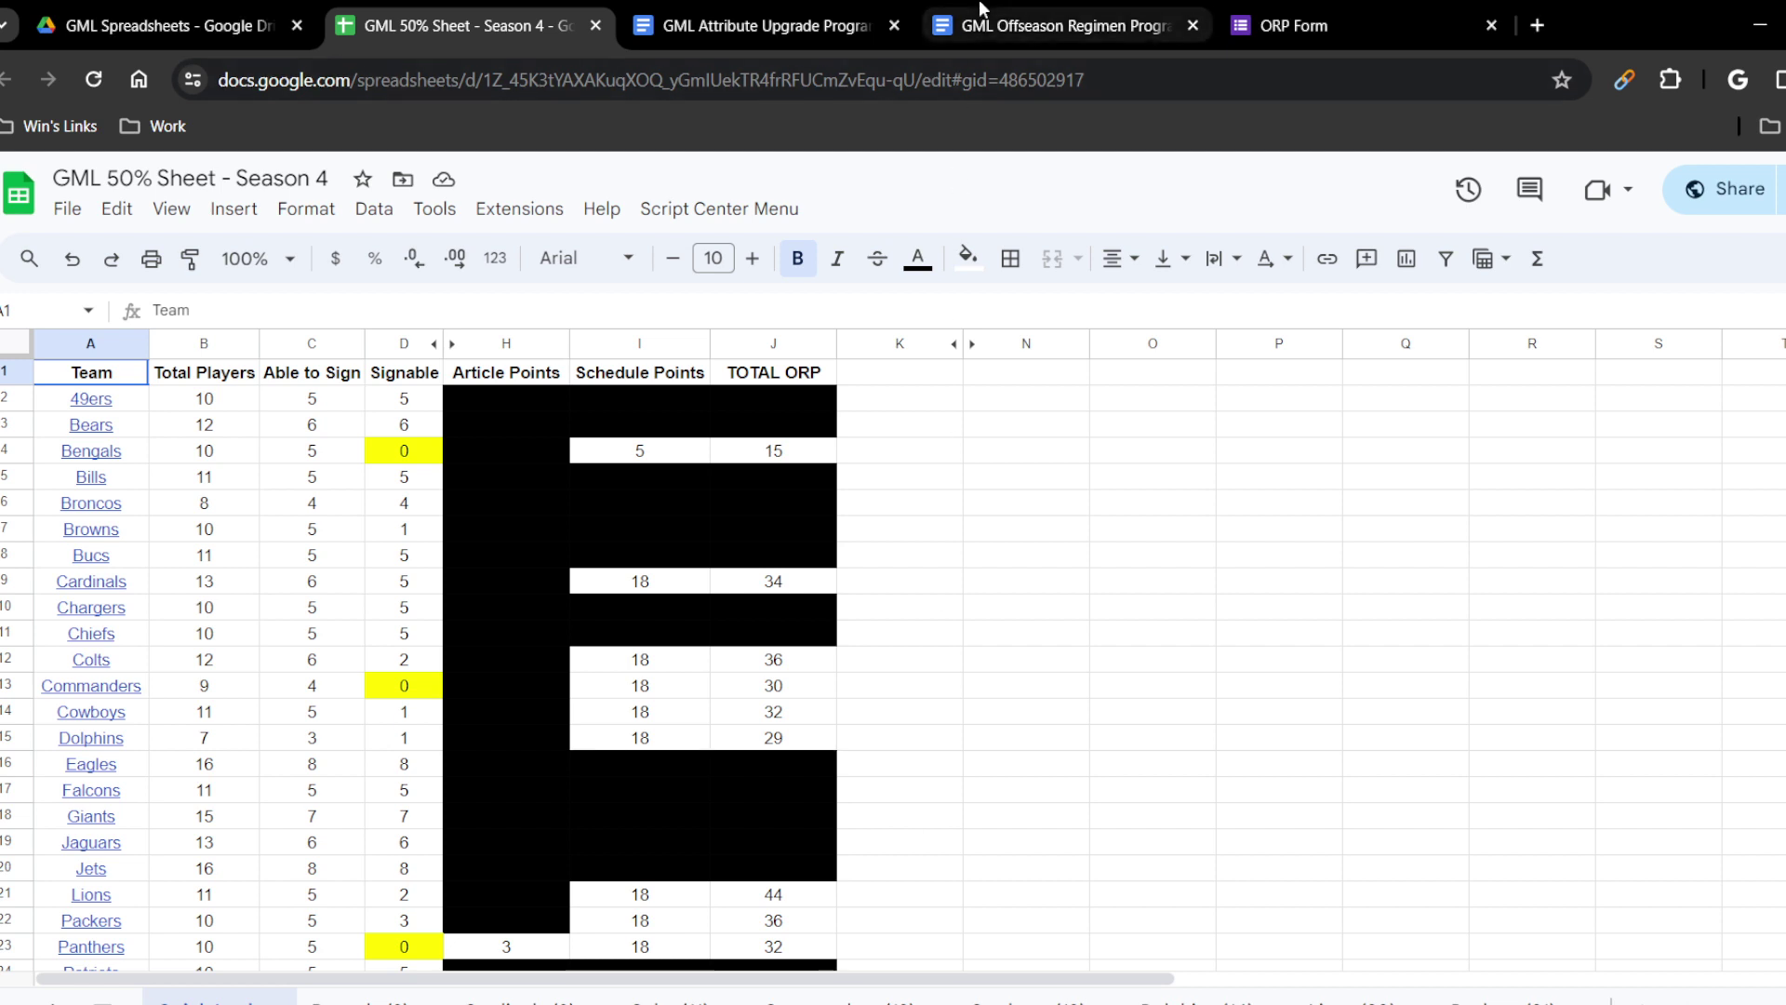
pyautogui.click(1325, 26)
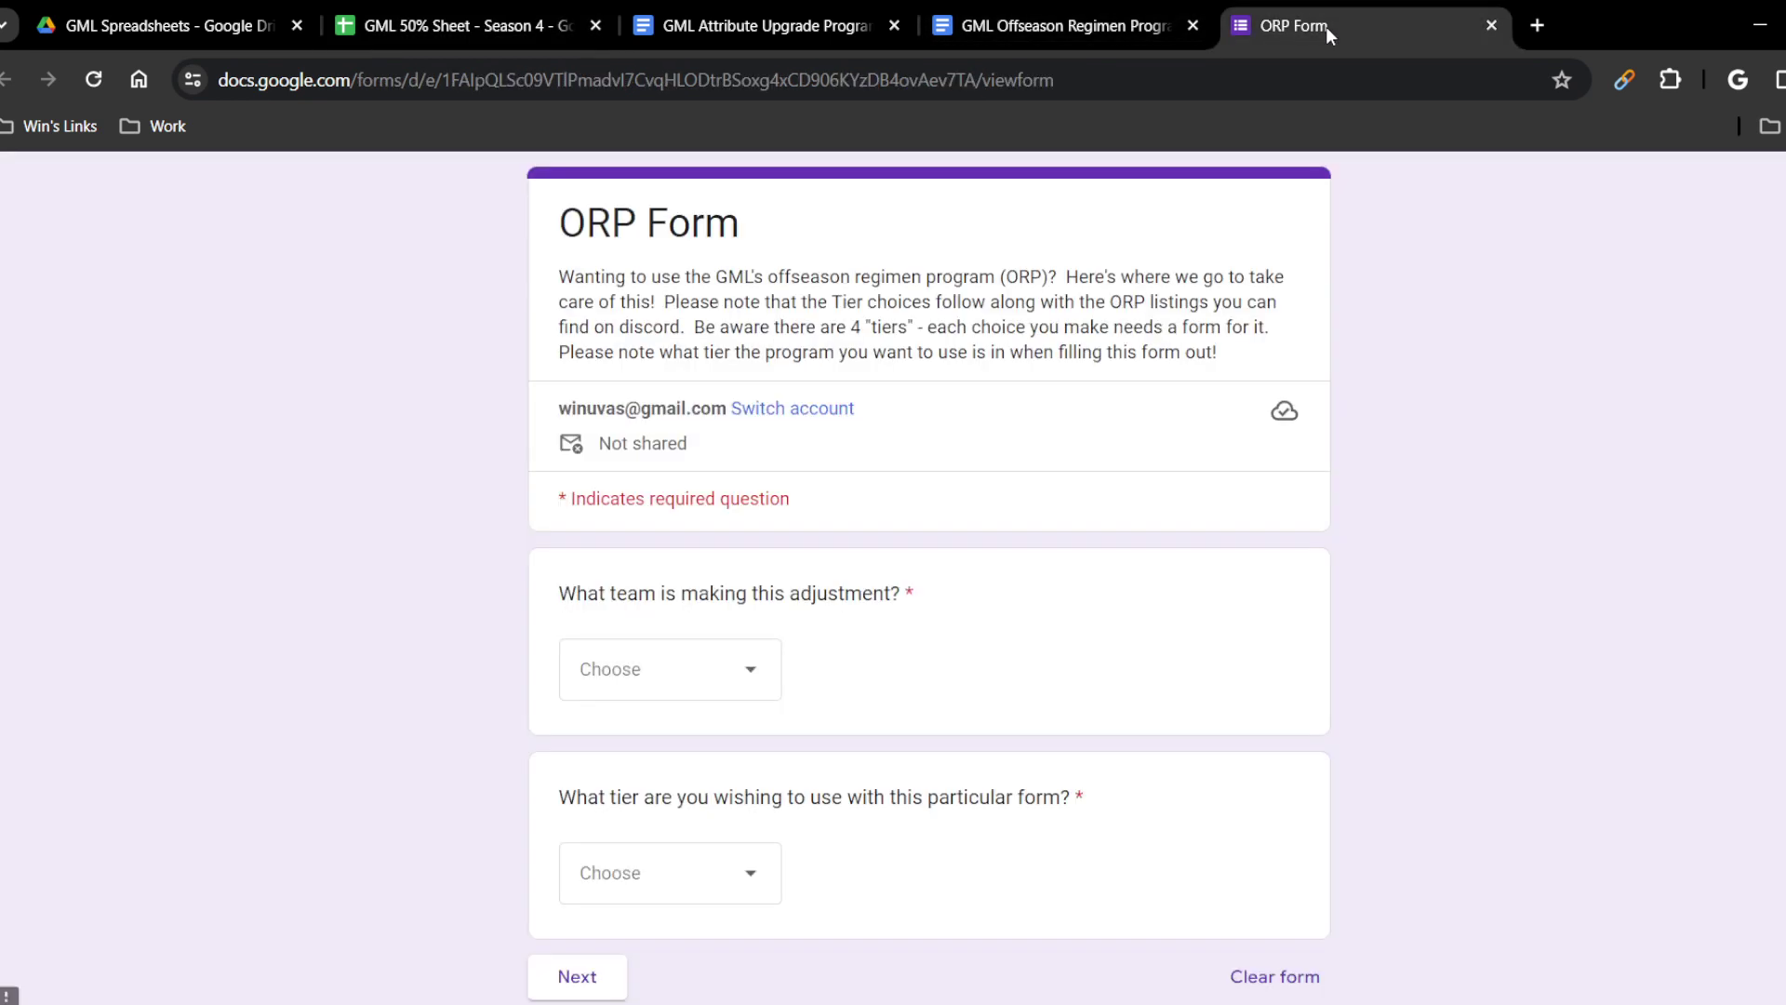
pyautogui.click(1027, 33)
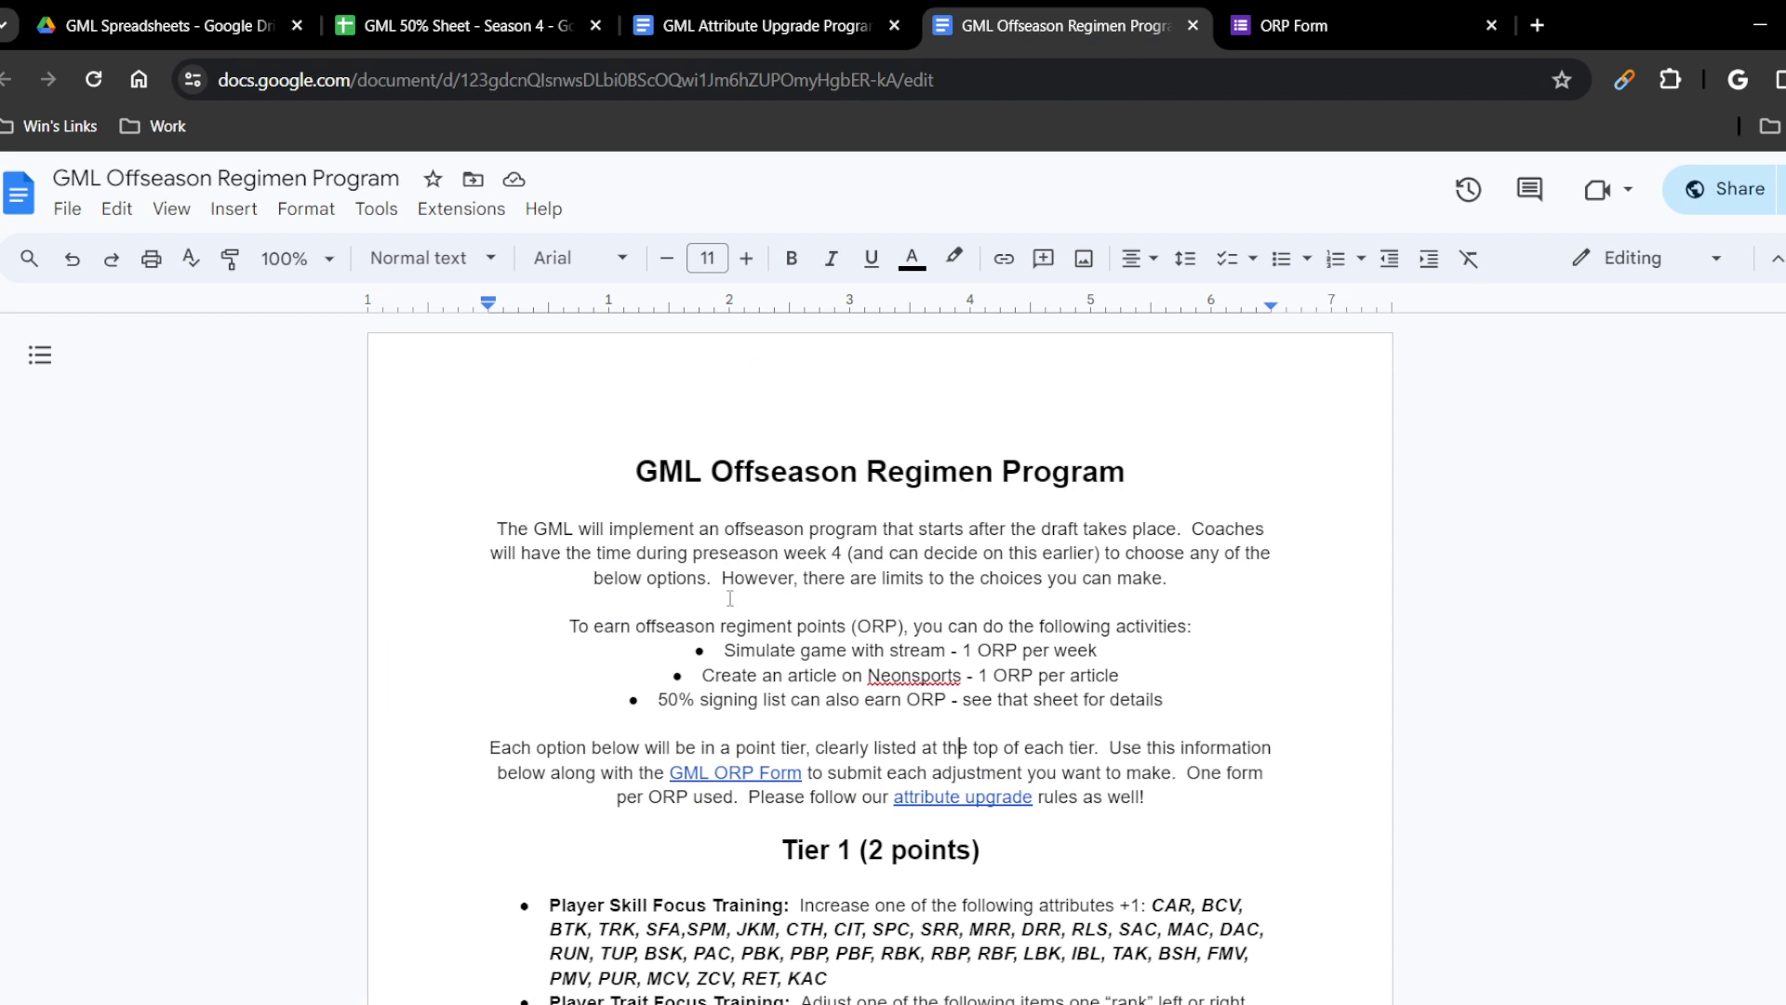
pyautogui.scroll(-1, 723, 607)
pyautogui.scroll(-1, 723, 608)
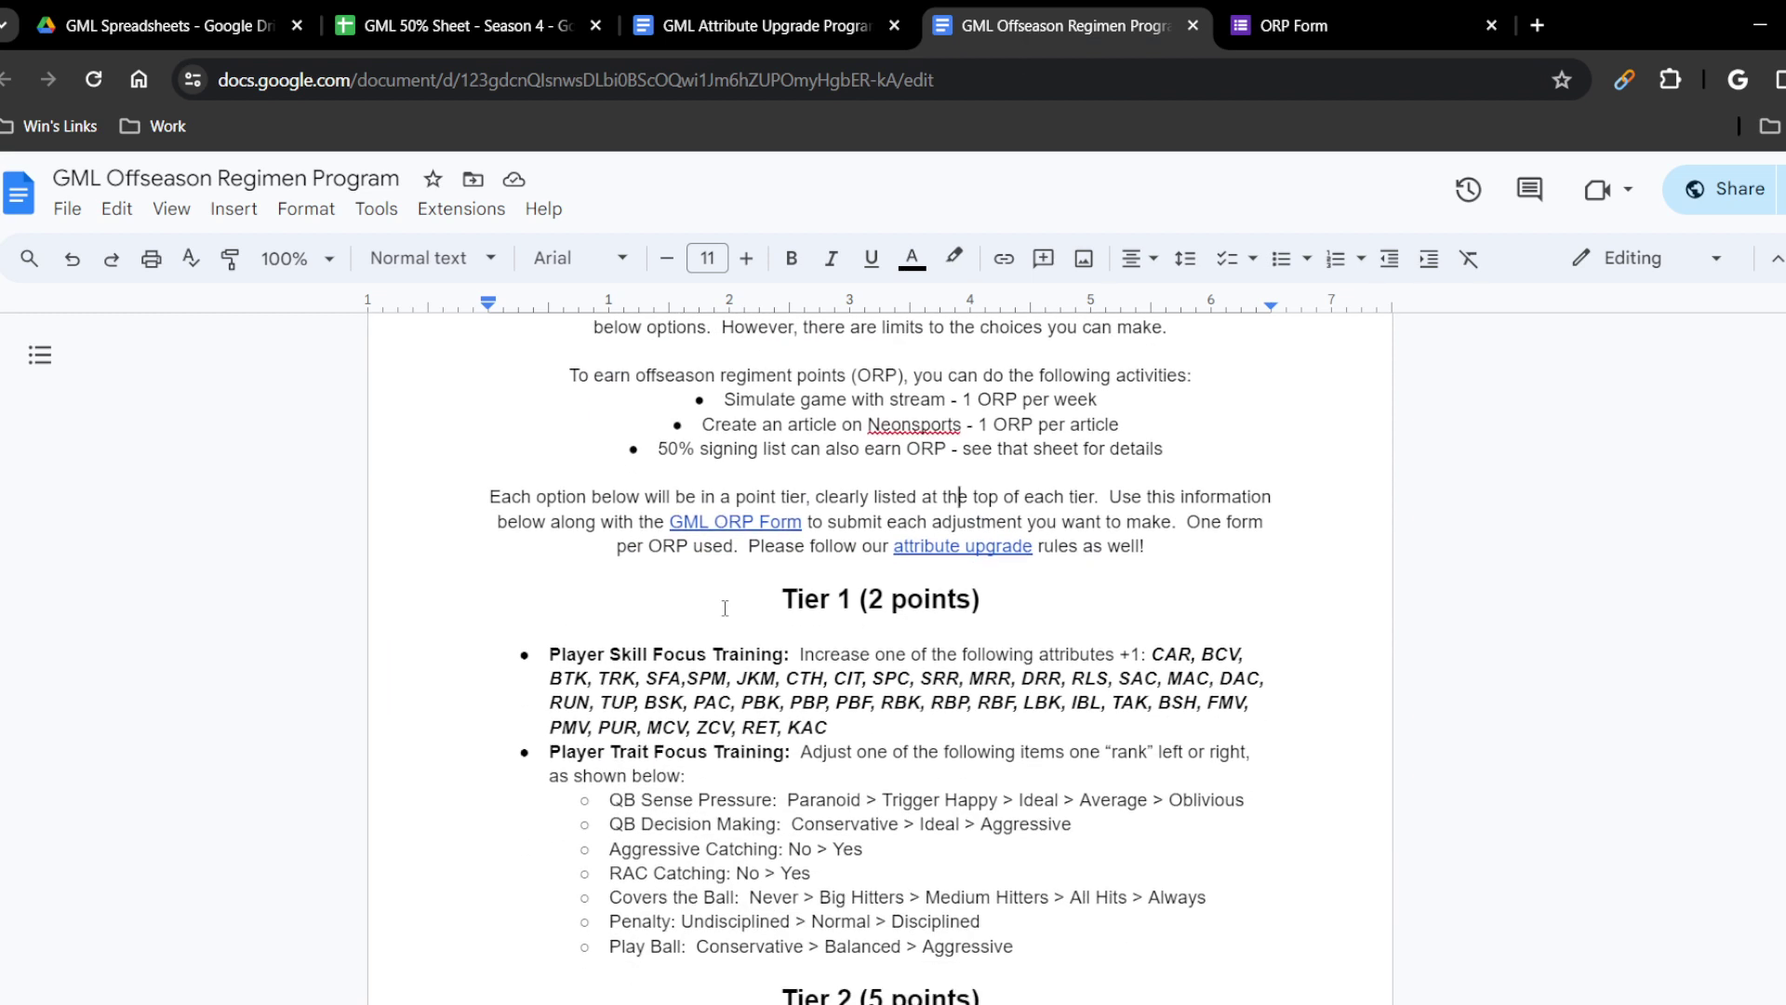
pyautogui.scroll(-1, 726, 626)
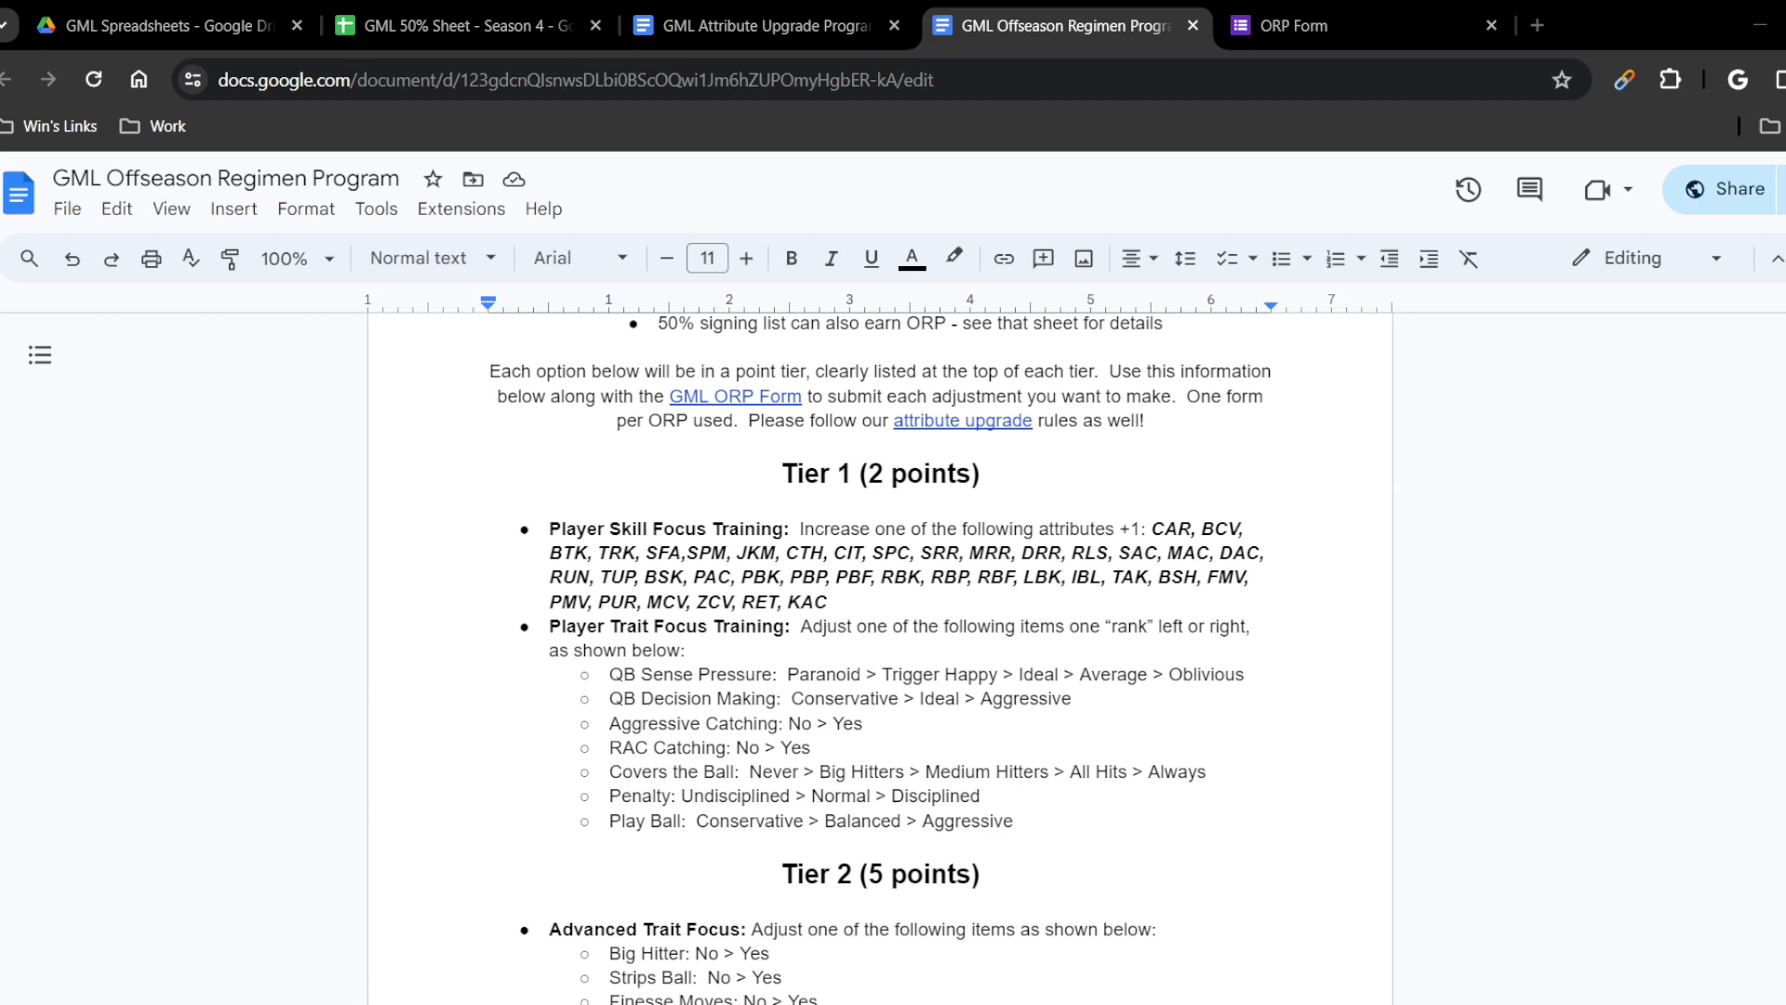
pyautogui.scroll(-15, 903, 728)
pyautogui.scroll(-2, 903, 729)
pyautogui.scroll(15, 903, 728)
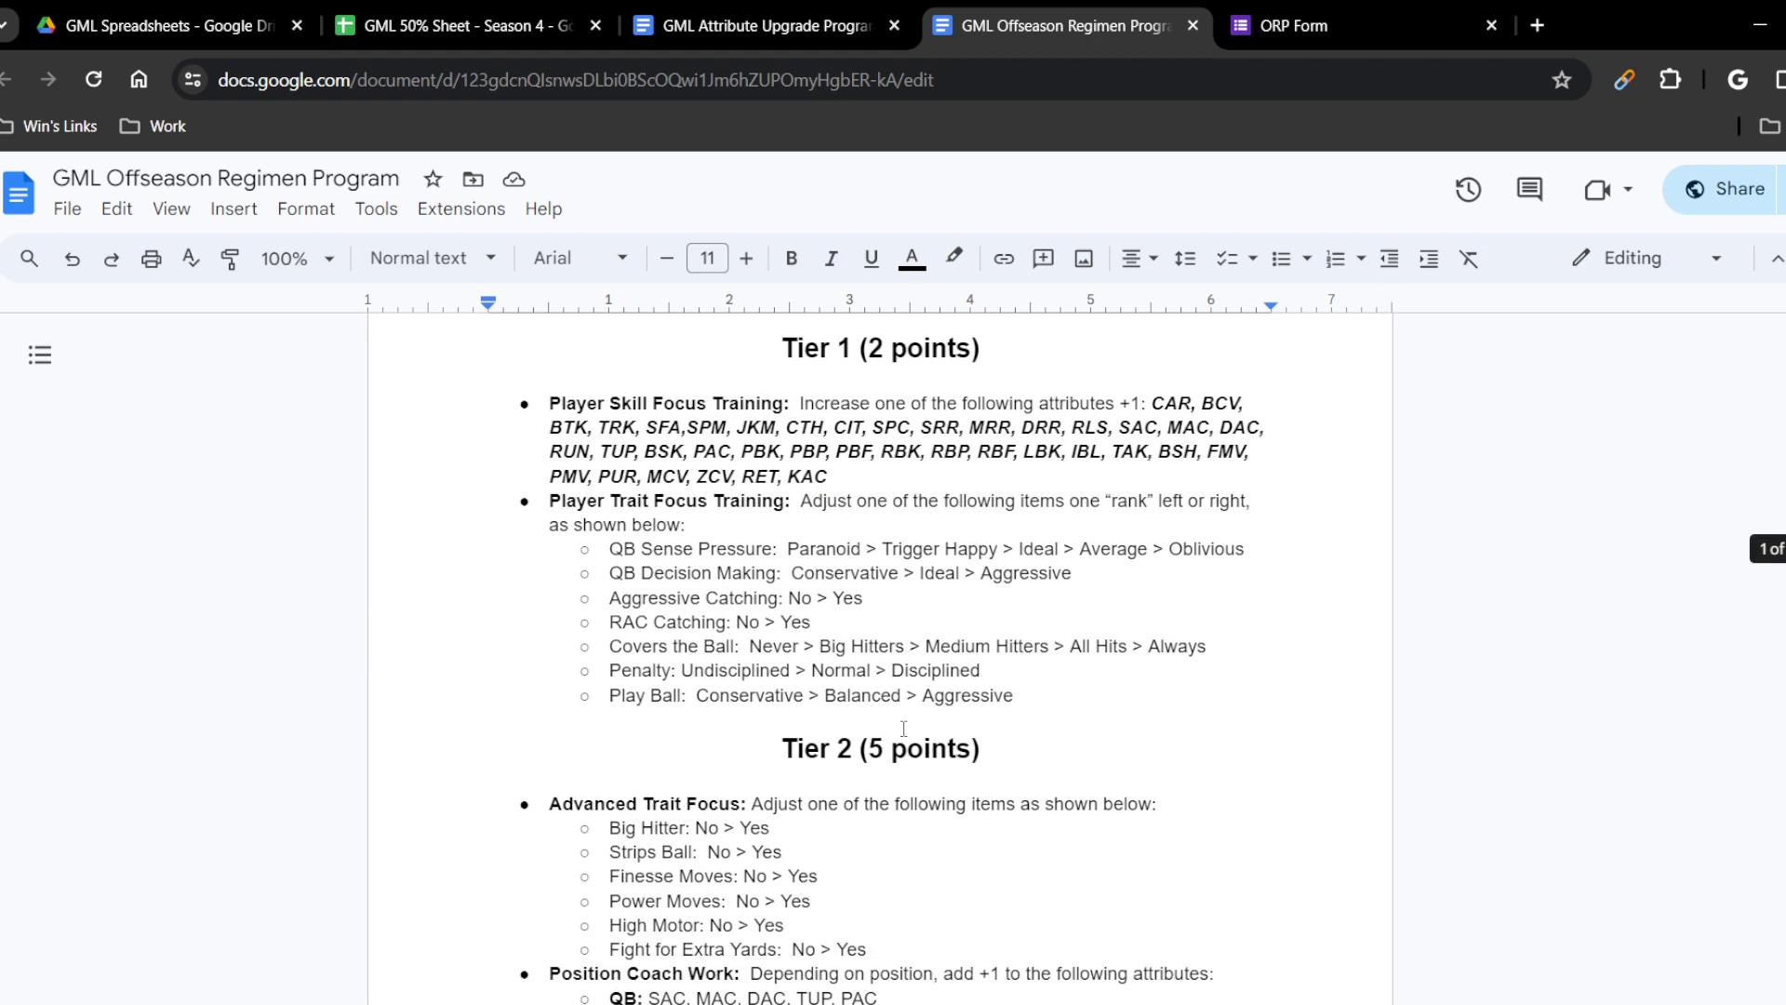
pyautogui.scroll(3, 903, 728)
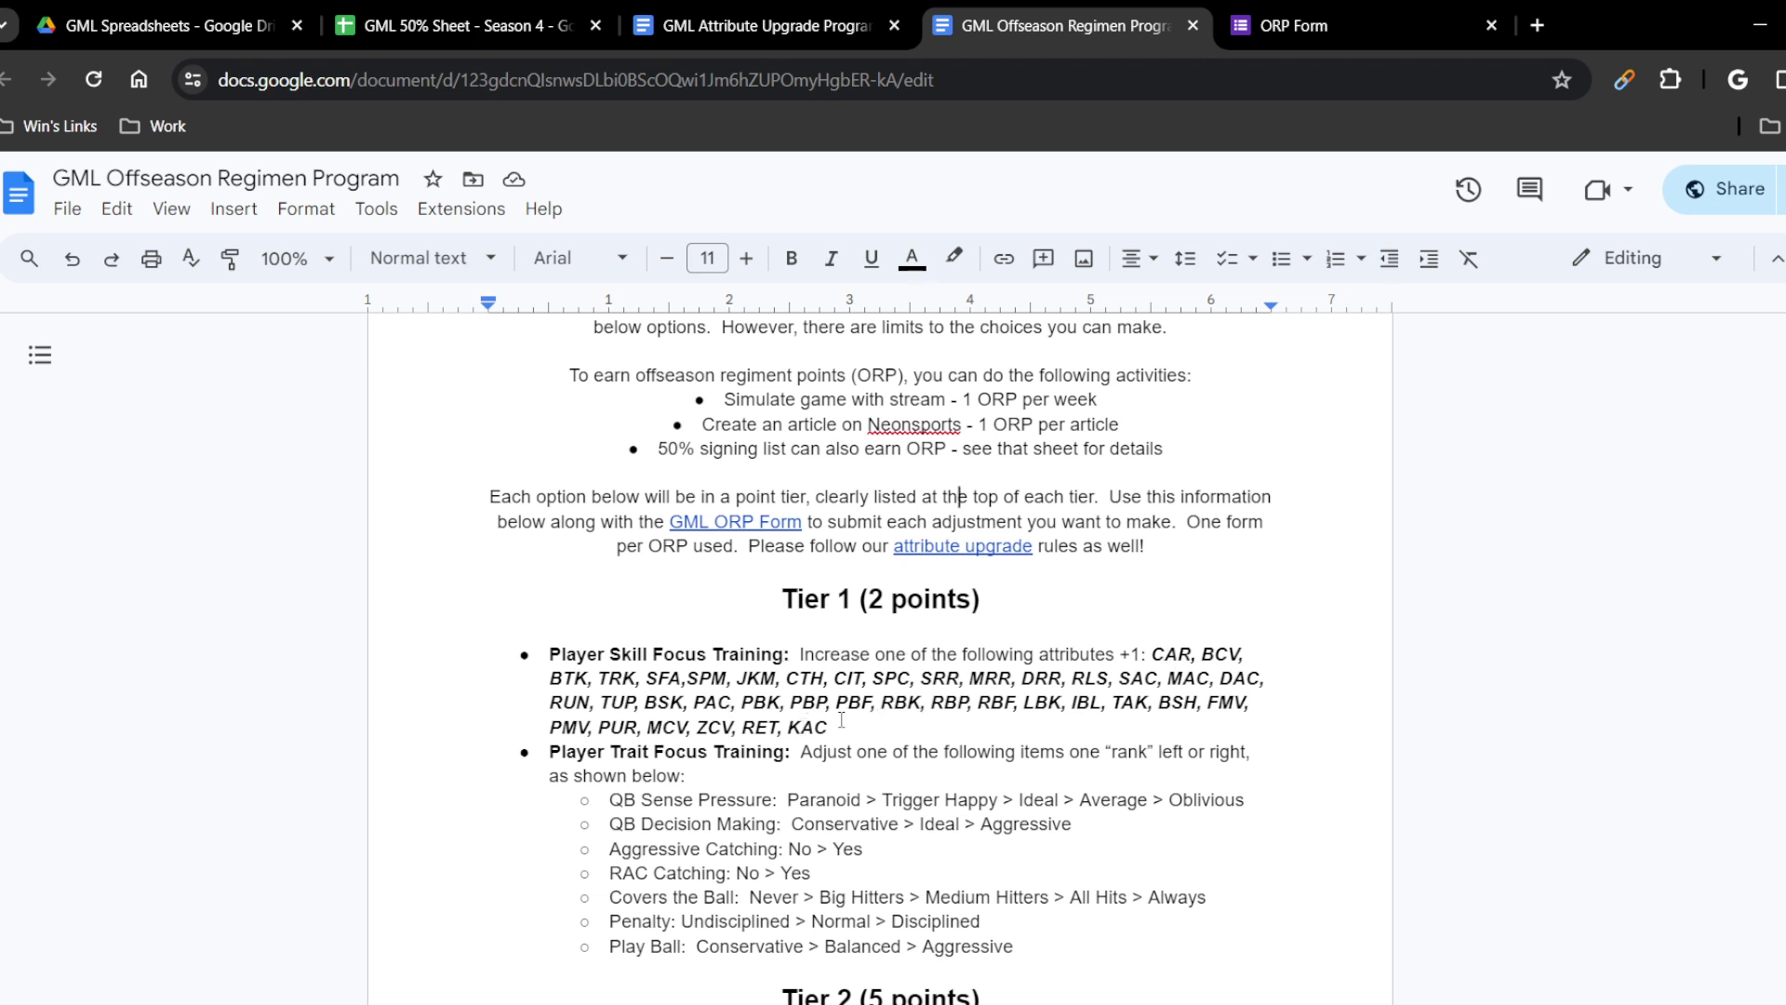
pyautogui.scroll(-1, 605, 669)
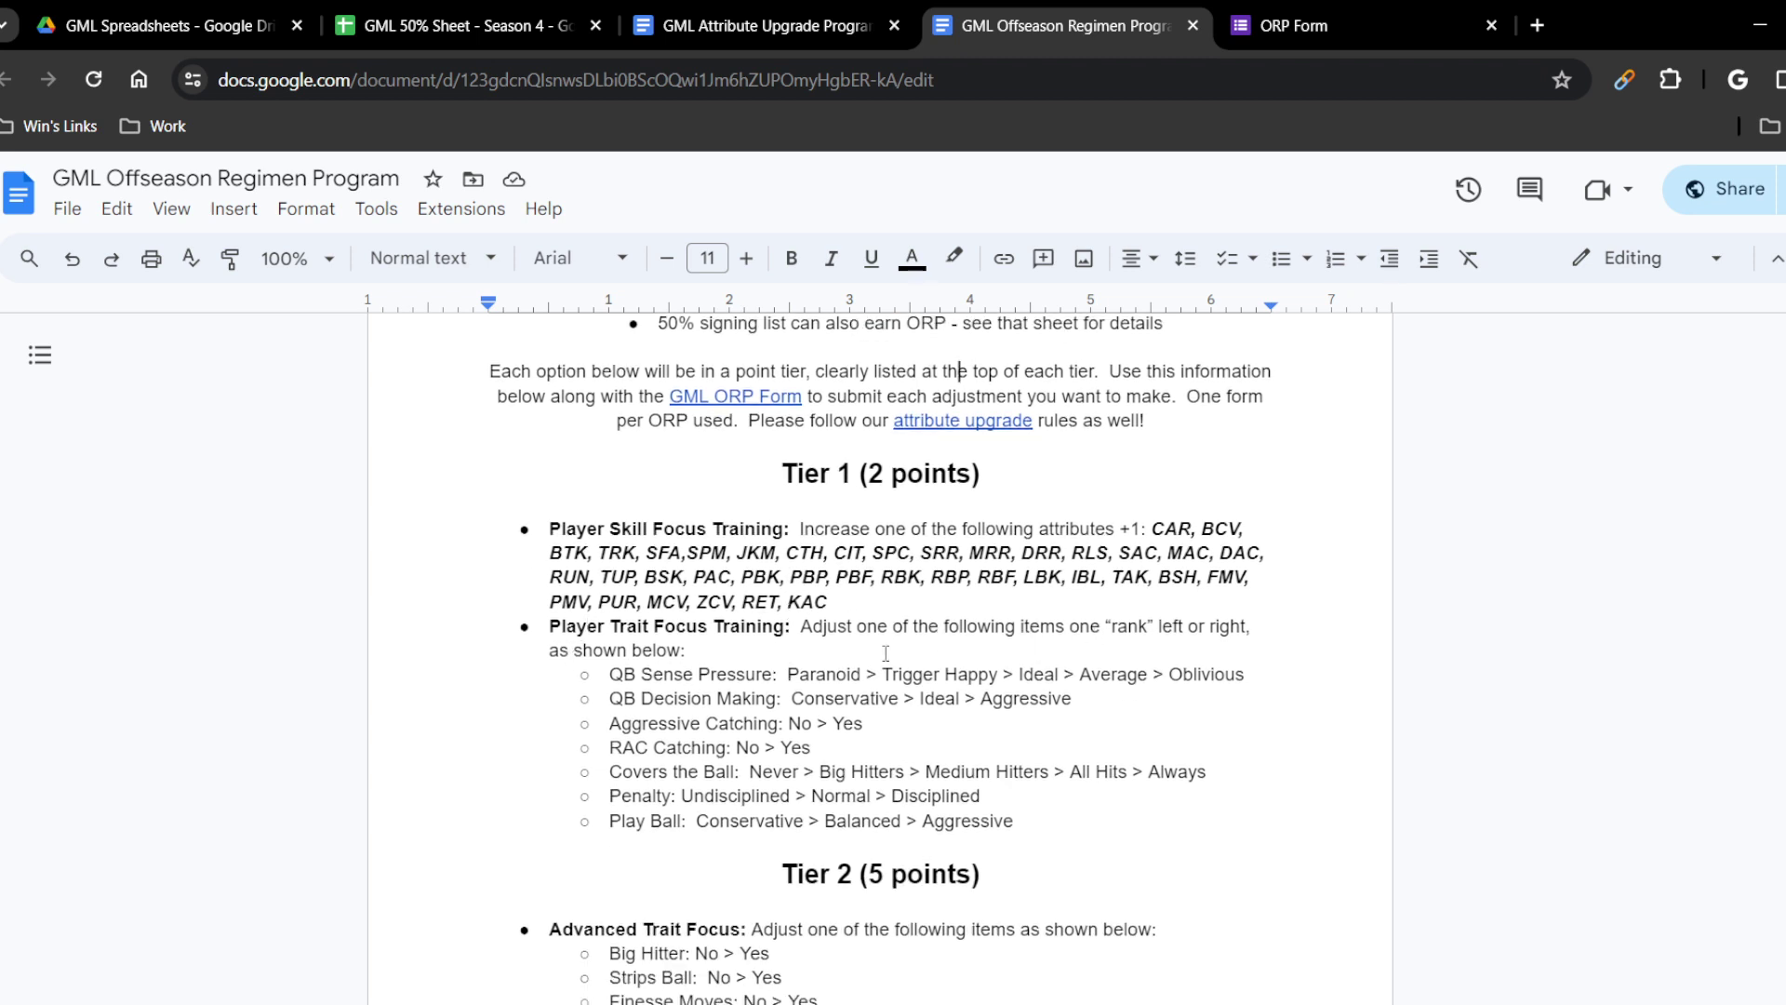
pyautogui.scroll(-1, 690, 703)
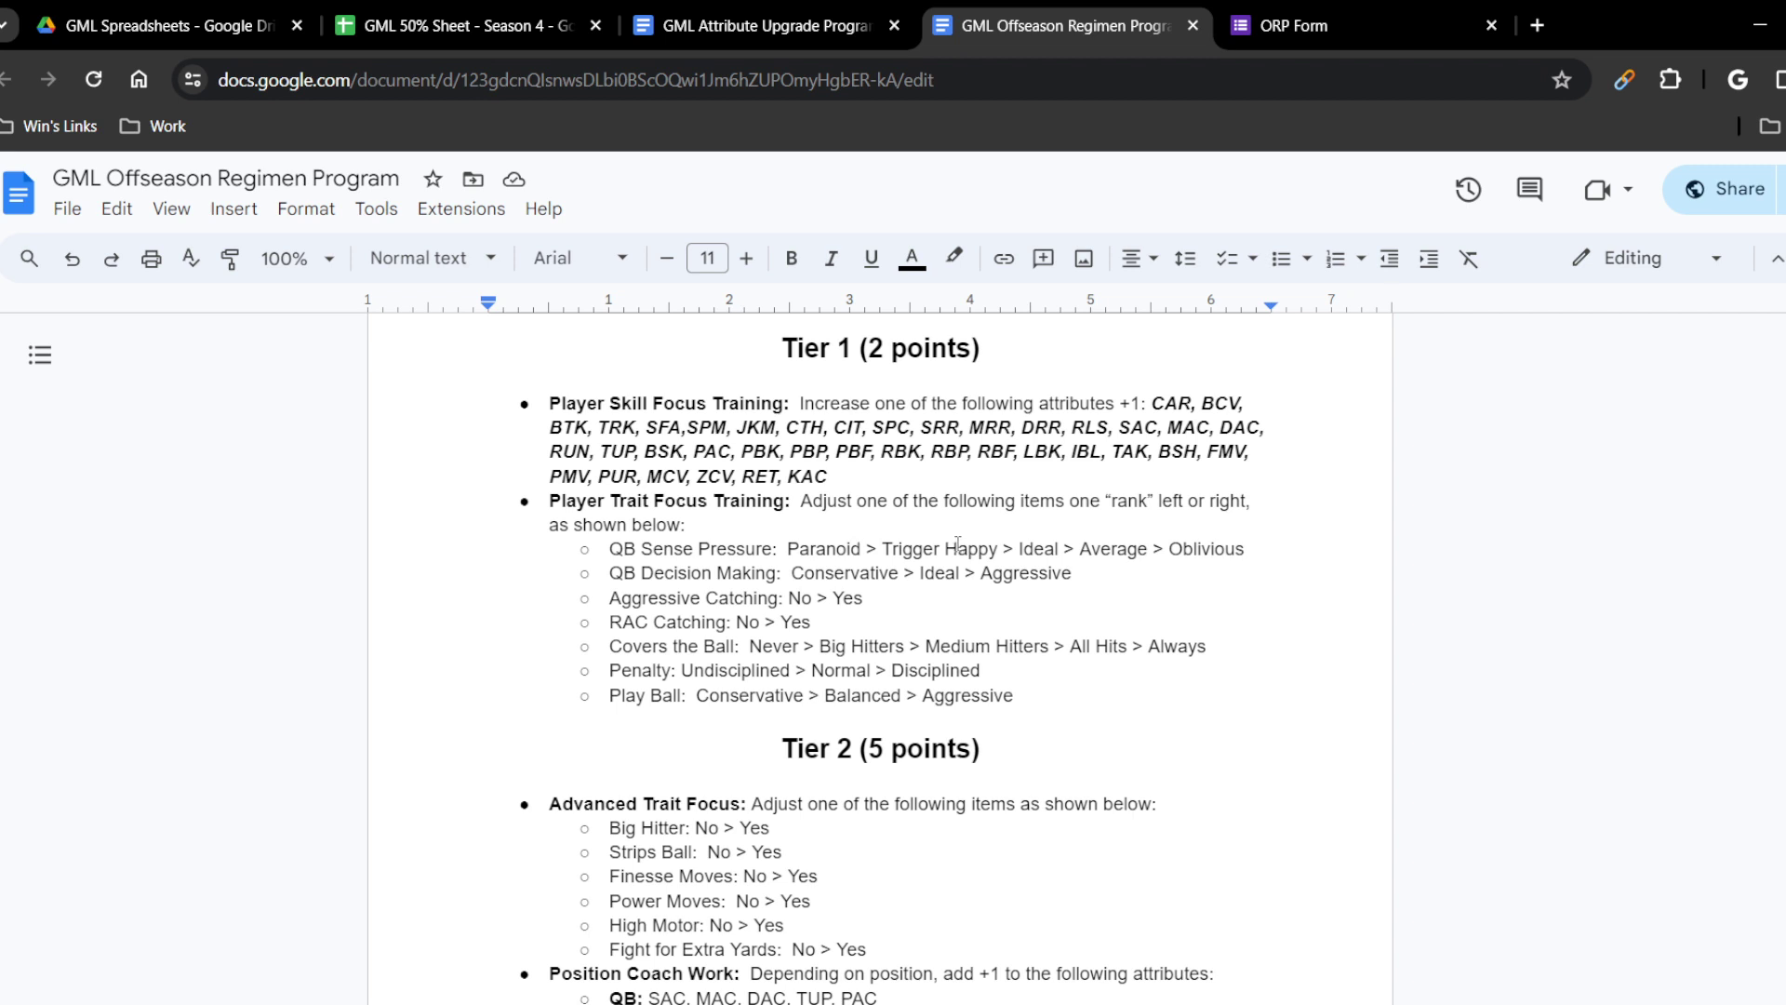
pyautogui.click(941, 548)
pyautogui.click(1035, 548)
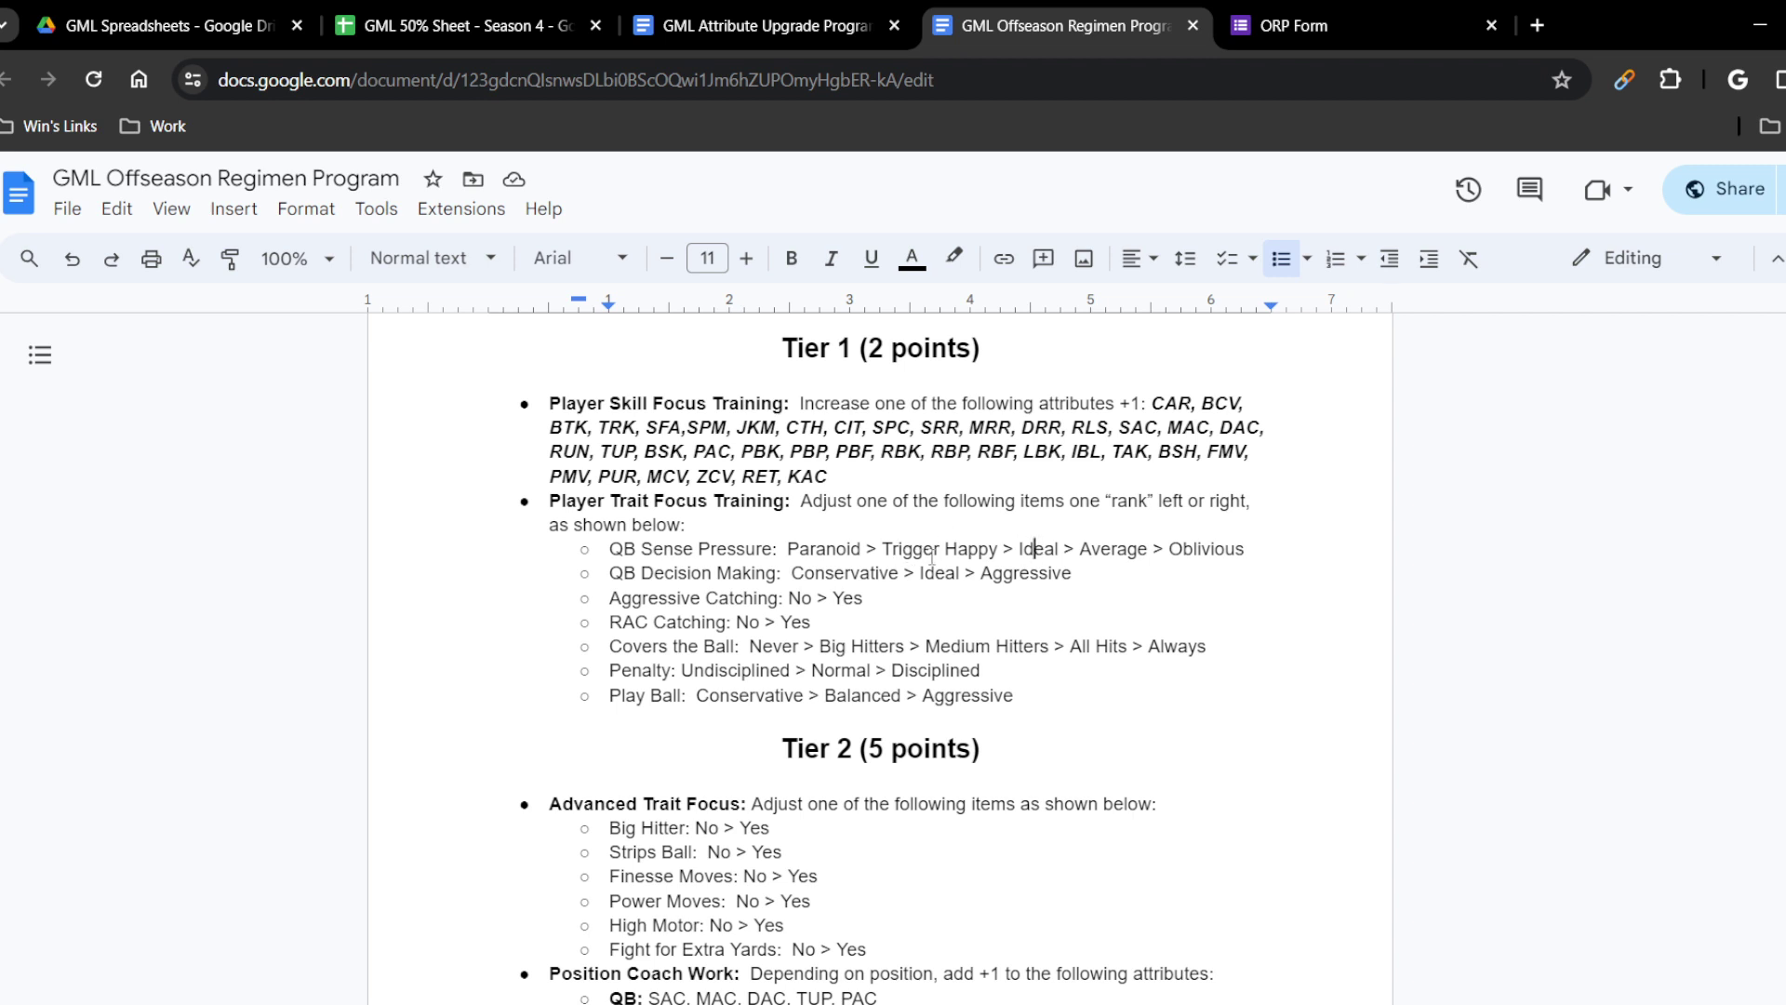
pyautogui.click(1113, 548)
pyautogui.click(1200, 548)
pyautogui.click(831, 536)
pyautogui.click(939, 549)
pyautogui.moveTo(1045, 550); pyautogui.dragTo(1052, 551)
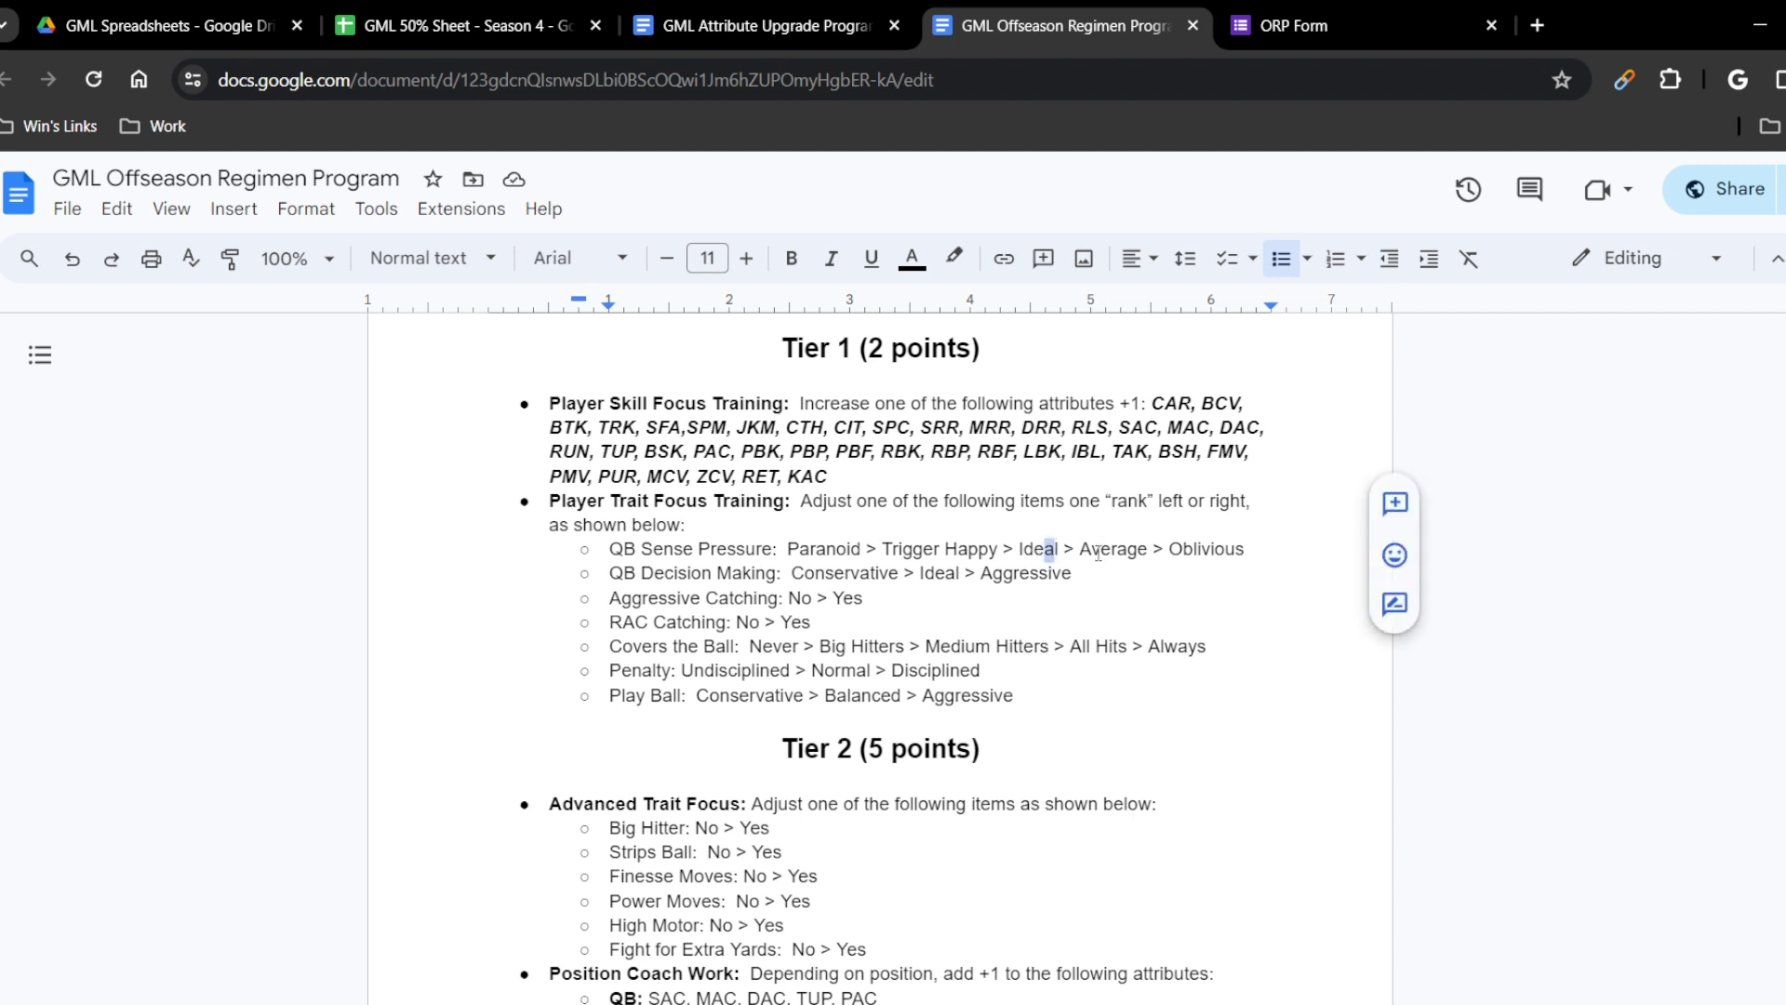
pyautogui.click(1095, 551)
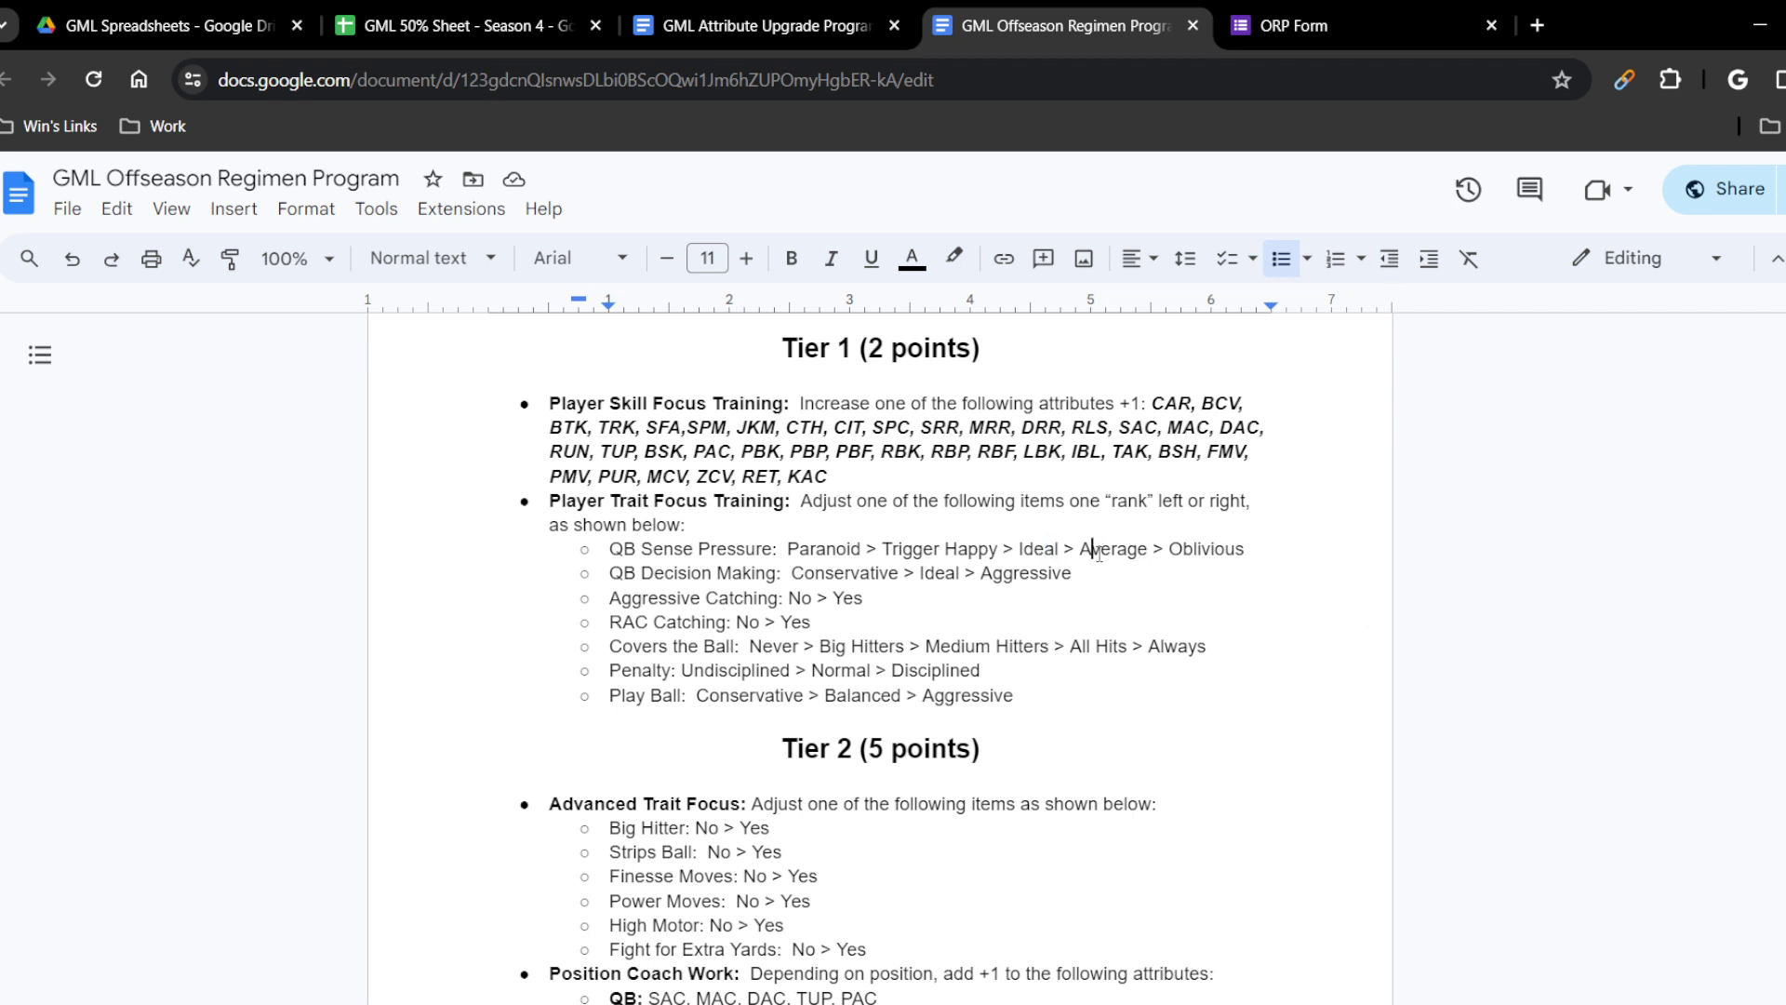
pyautogui.click(1206, 550)
pyautogui.click(869, 572)
pyautogui.press('Left')
pyautogui.press('Left')
# Step: Insert a new sub-bullet 'Possession Catch: No > Yes' below the RAC Catching line
pyautogui.click(736, 621)
pyautogui.scroll(-1, 854, 632)
pyautogui.moveTo(812, 496); pyautogui.dragTo(832, 498)
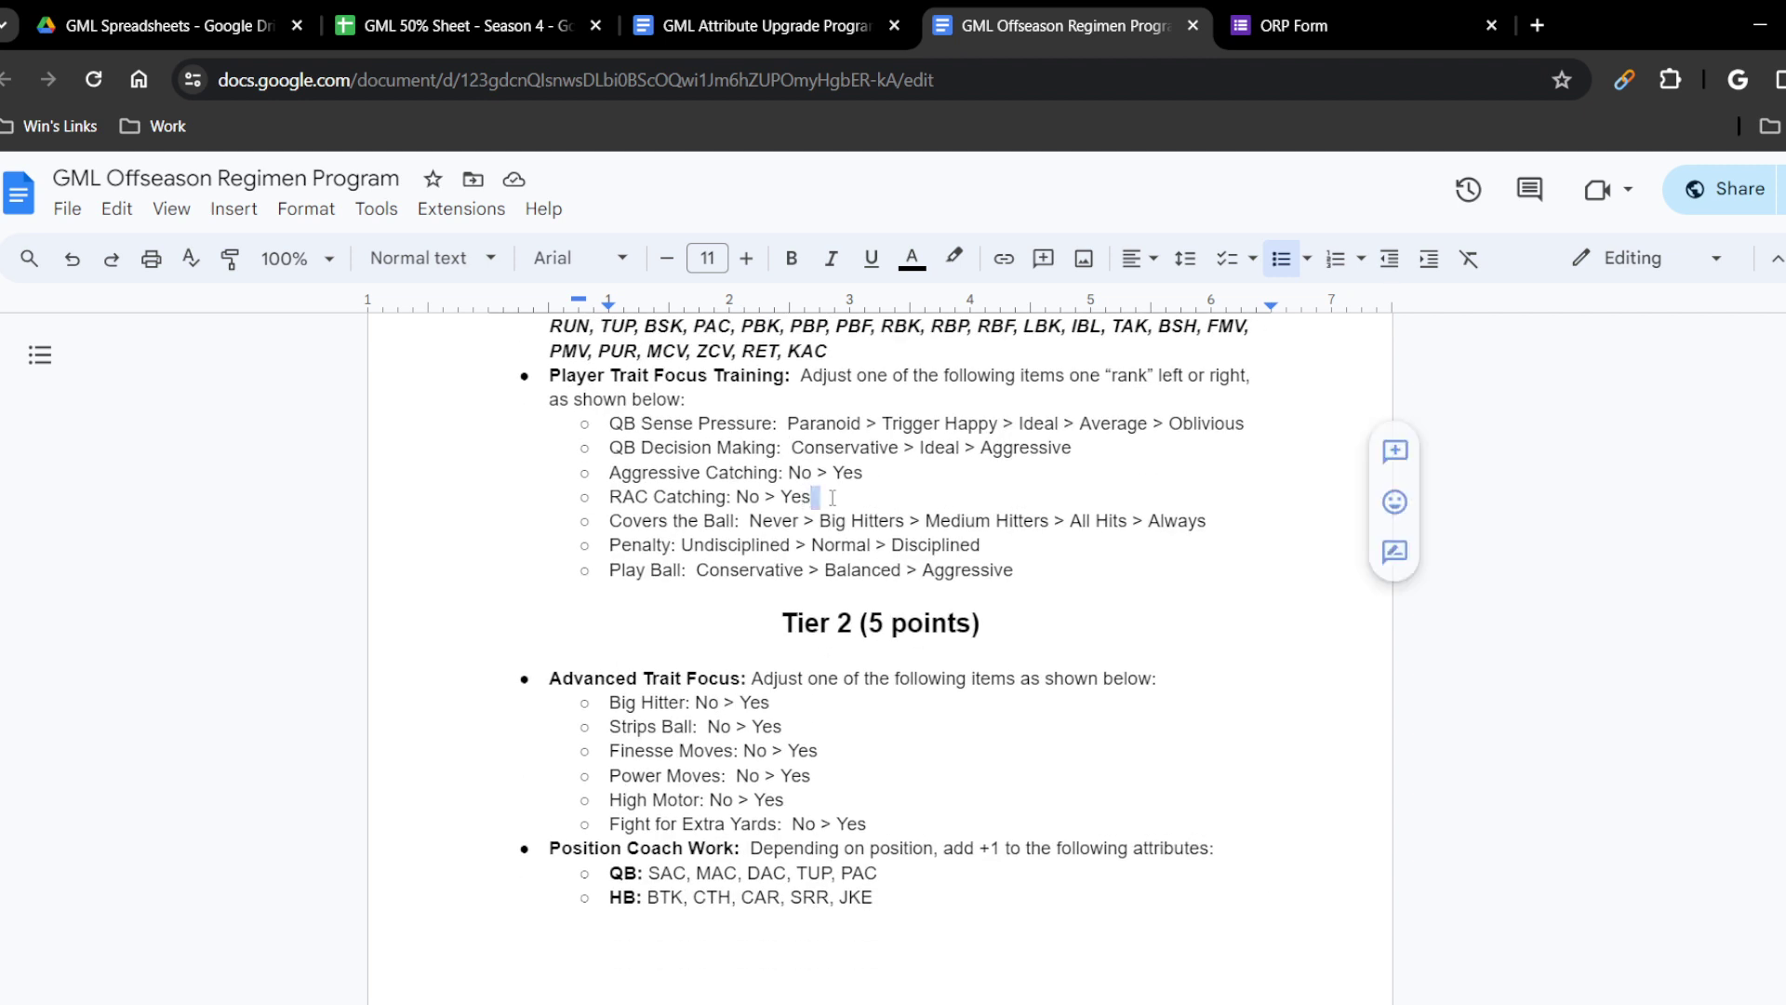
pyautogui.press('Return')
pyautogui.write('Possession ')
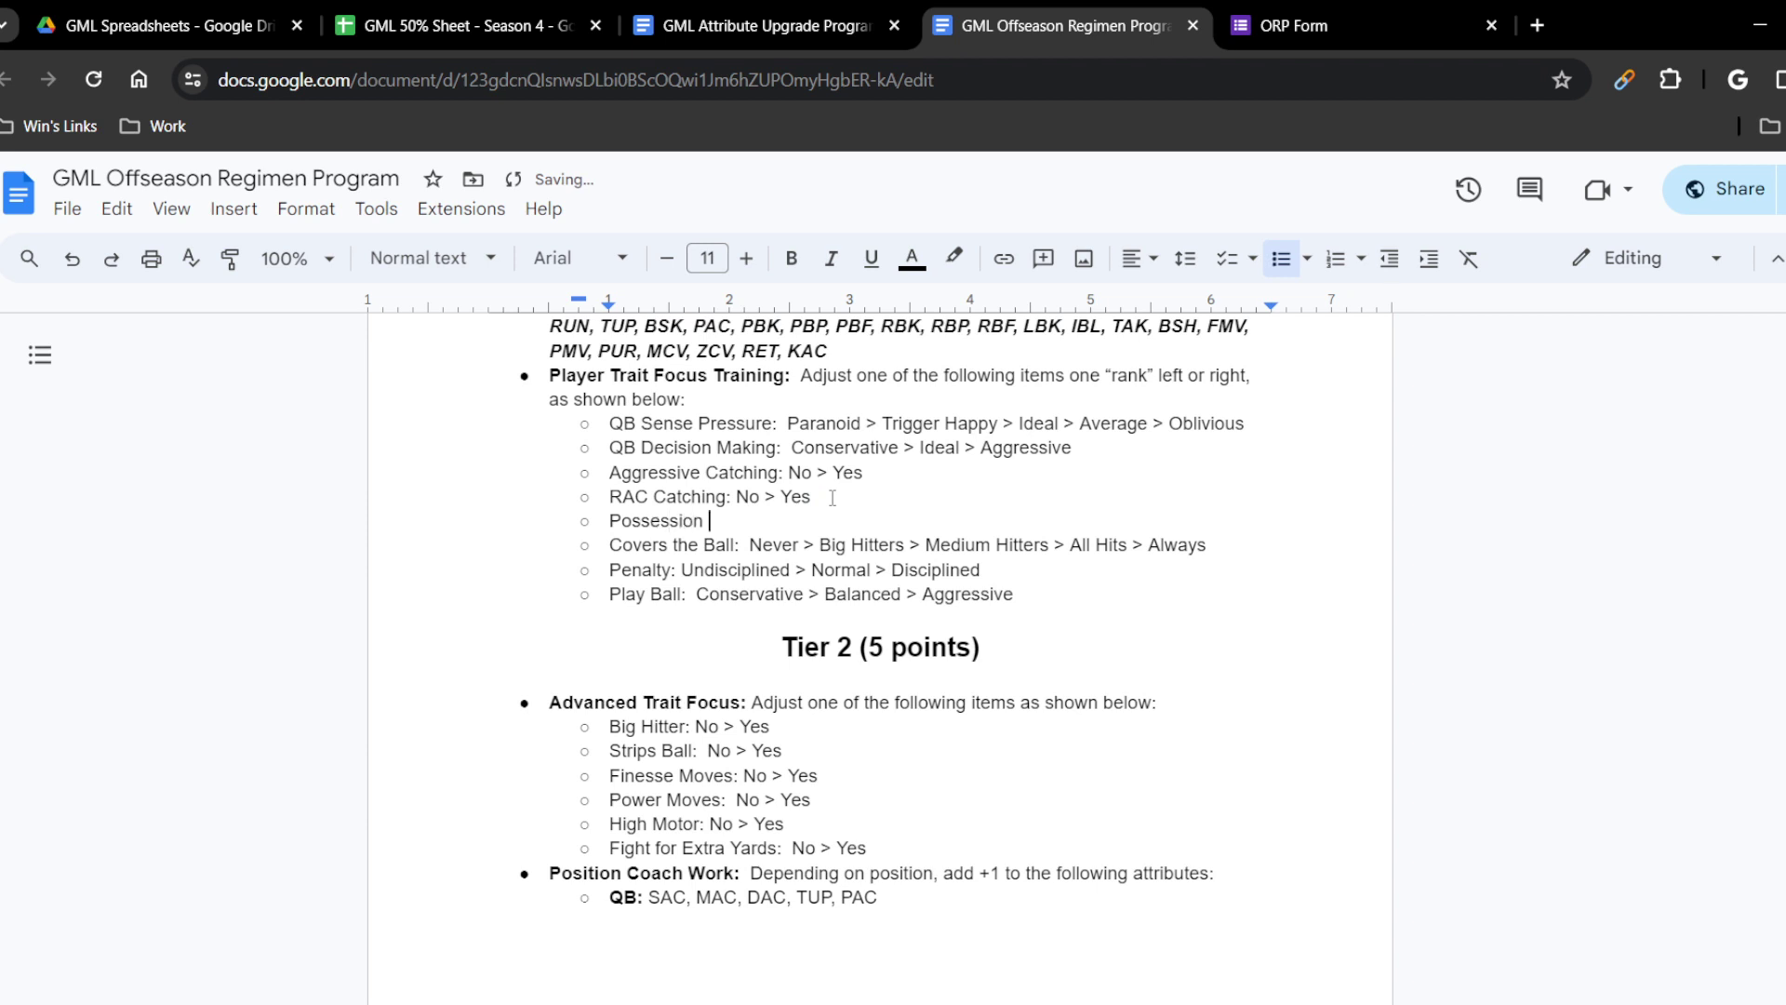
pyautogui.write('Catch: No > Yes')
pyautogui.press('Down')
pyautogui.press('Up')
# Step: Review the Covers the Ball, Play Ball and Penalty trait options below the new line
pyautogui.click(1166, 546)
pyautogui.press('Down')
pyautogui.press('Home')
pyautogui.press('Right')
pyautogui.click(741, 586)
pyautogui.click(865, 589)
pyautogui.click(952, 572)
pyautogui.click(743, 571)
pyautogui.click(952, 570)
pyautogui.scroll(3, 904, 588)
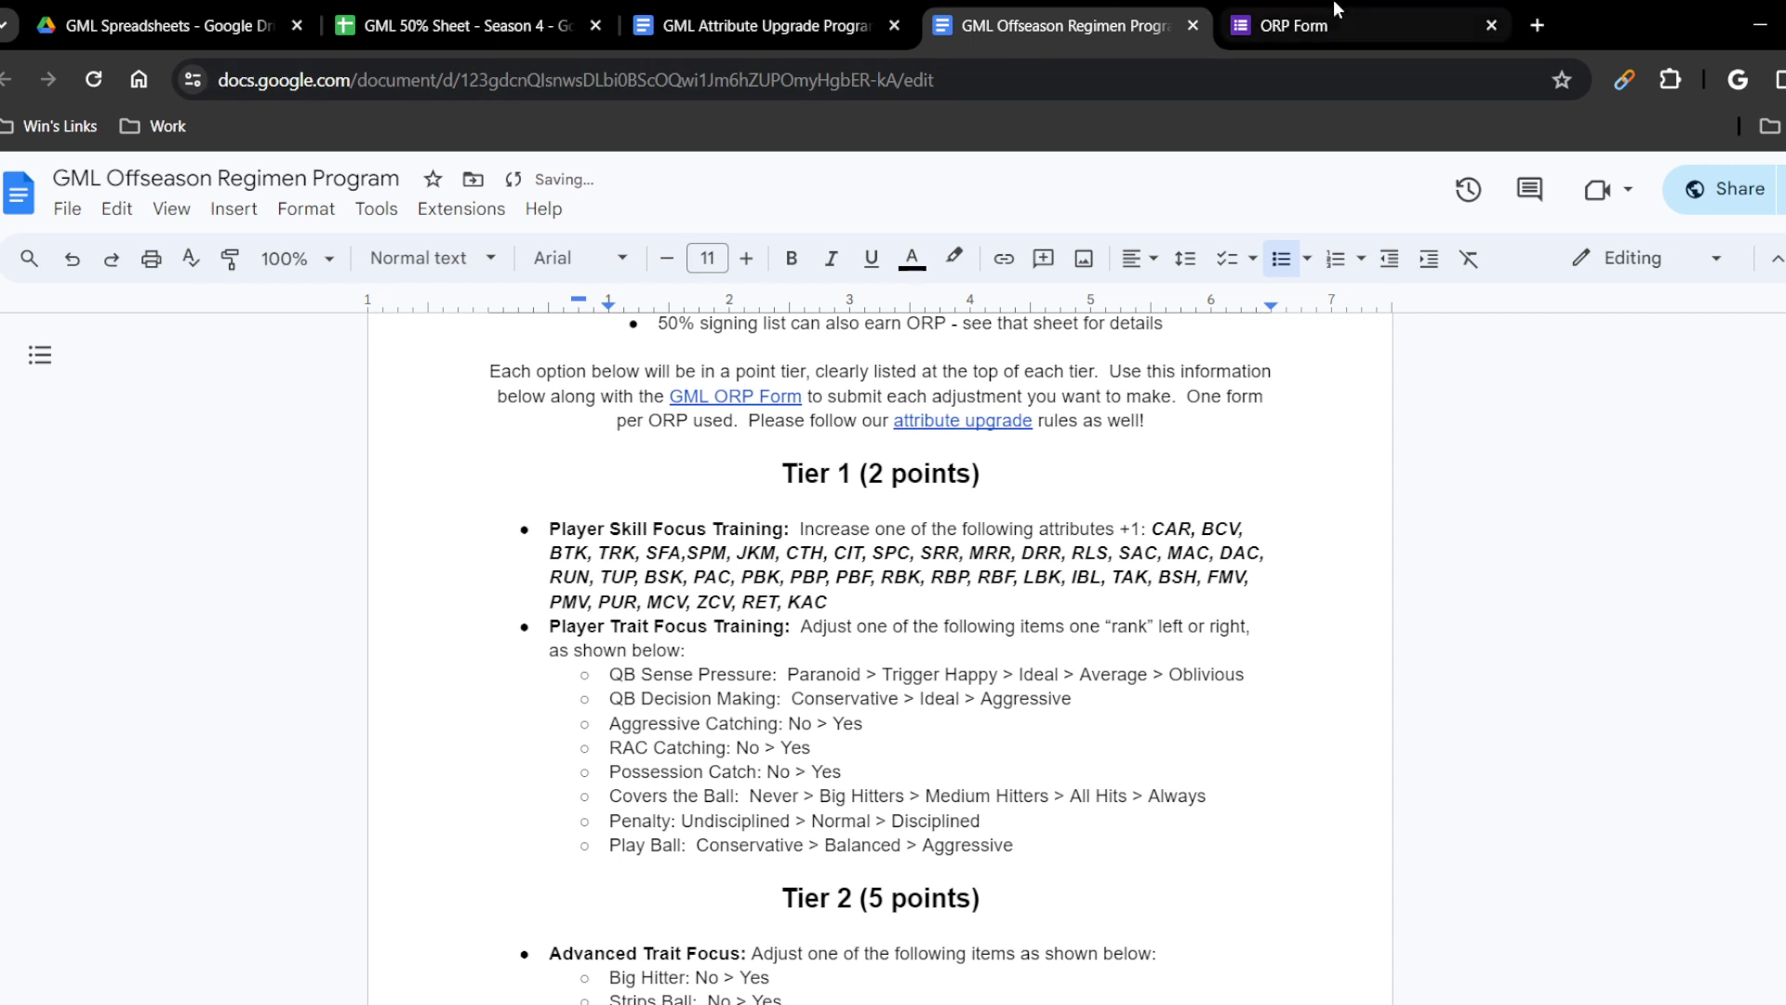
# Step: In the ORP Form, choose Bears as the team and Tier 1 as the tier, then continue
pyautogui.click(1371, 16)
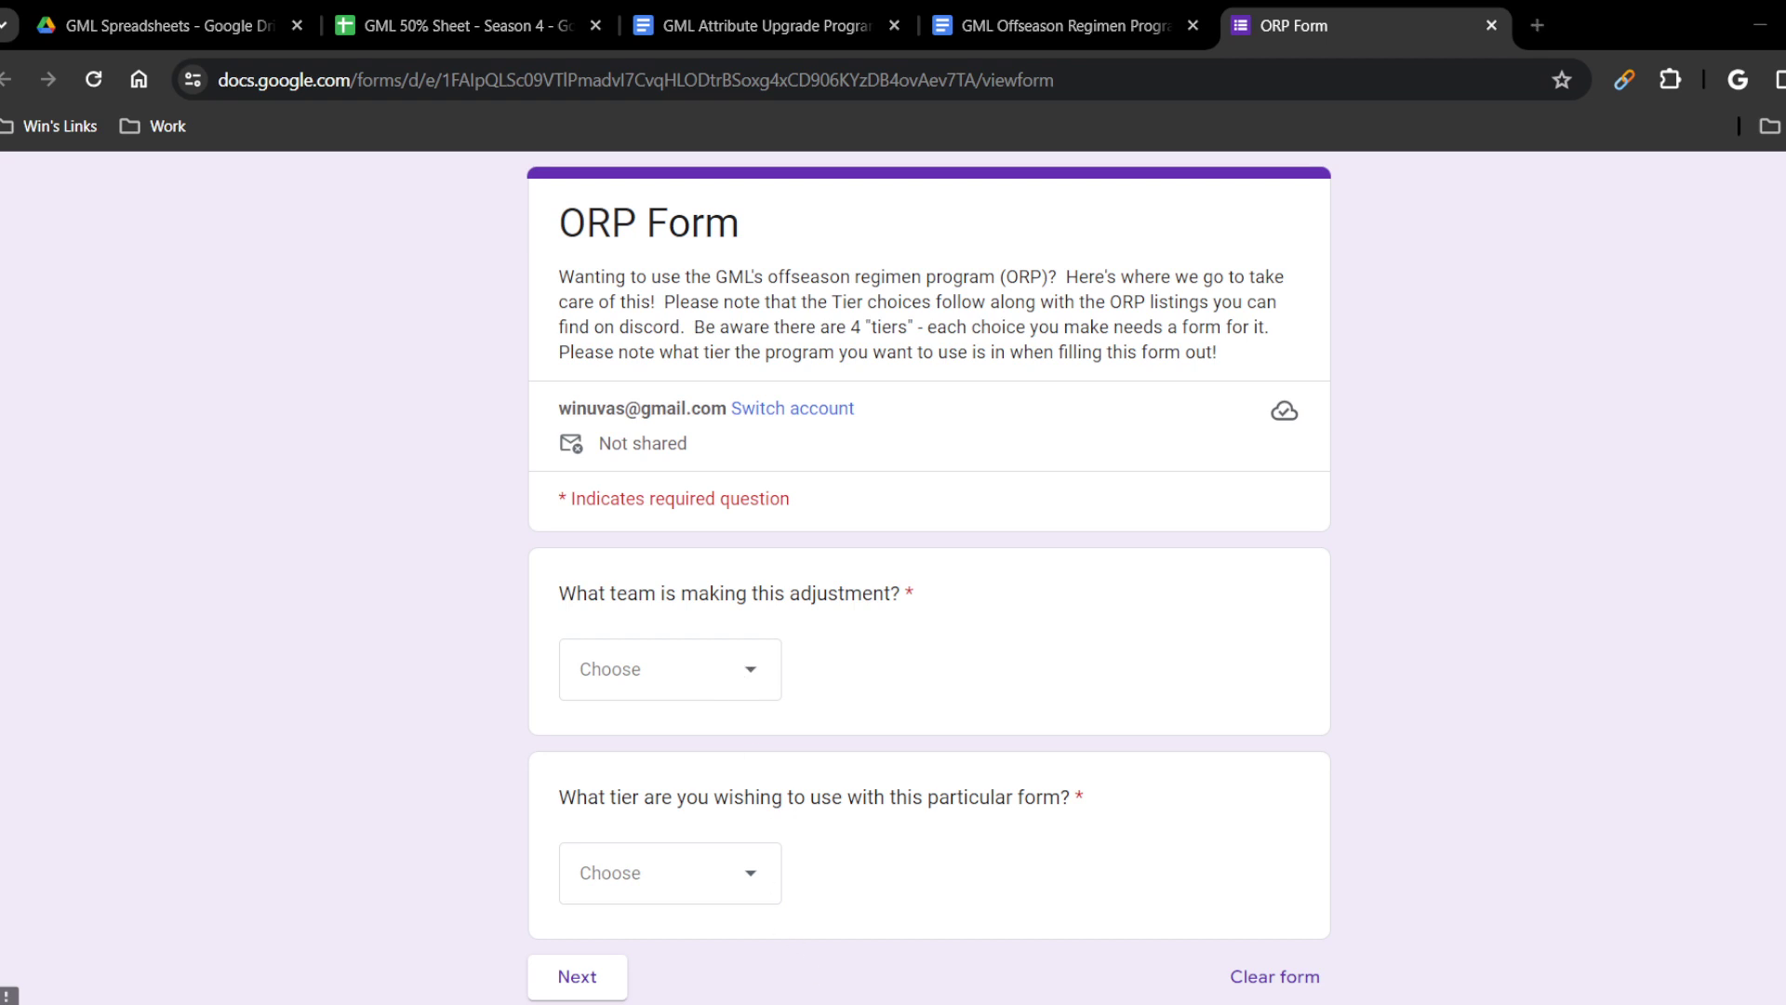
pyautogui.click(729, 685)
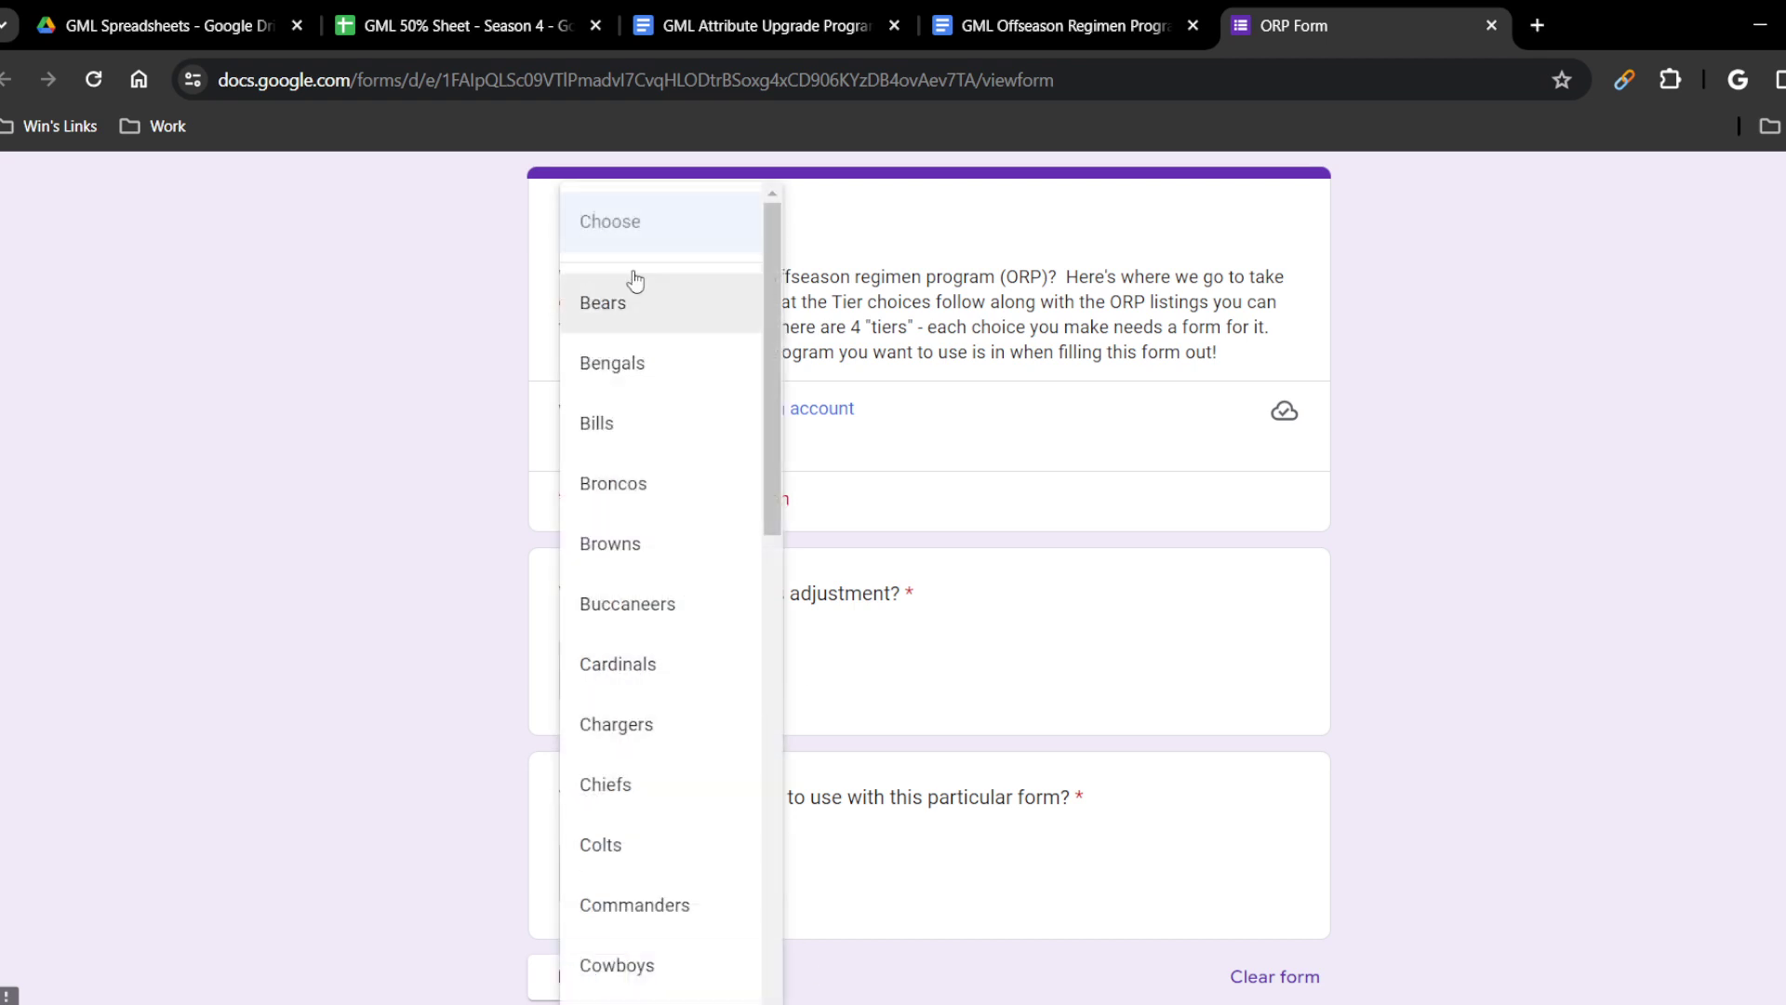
pyautogui.click(620, 312)
pyautogui.scroll(-2, 837, 431)
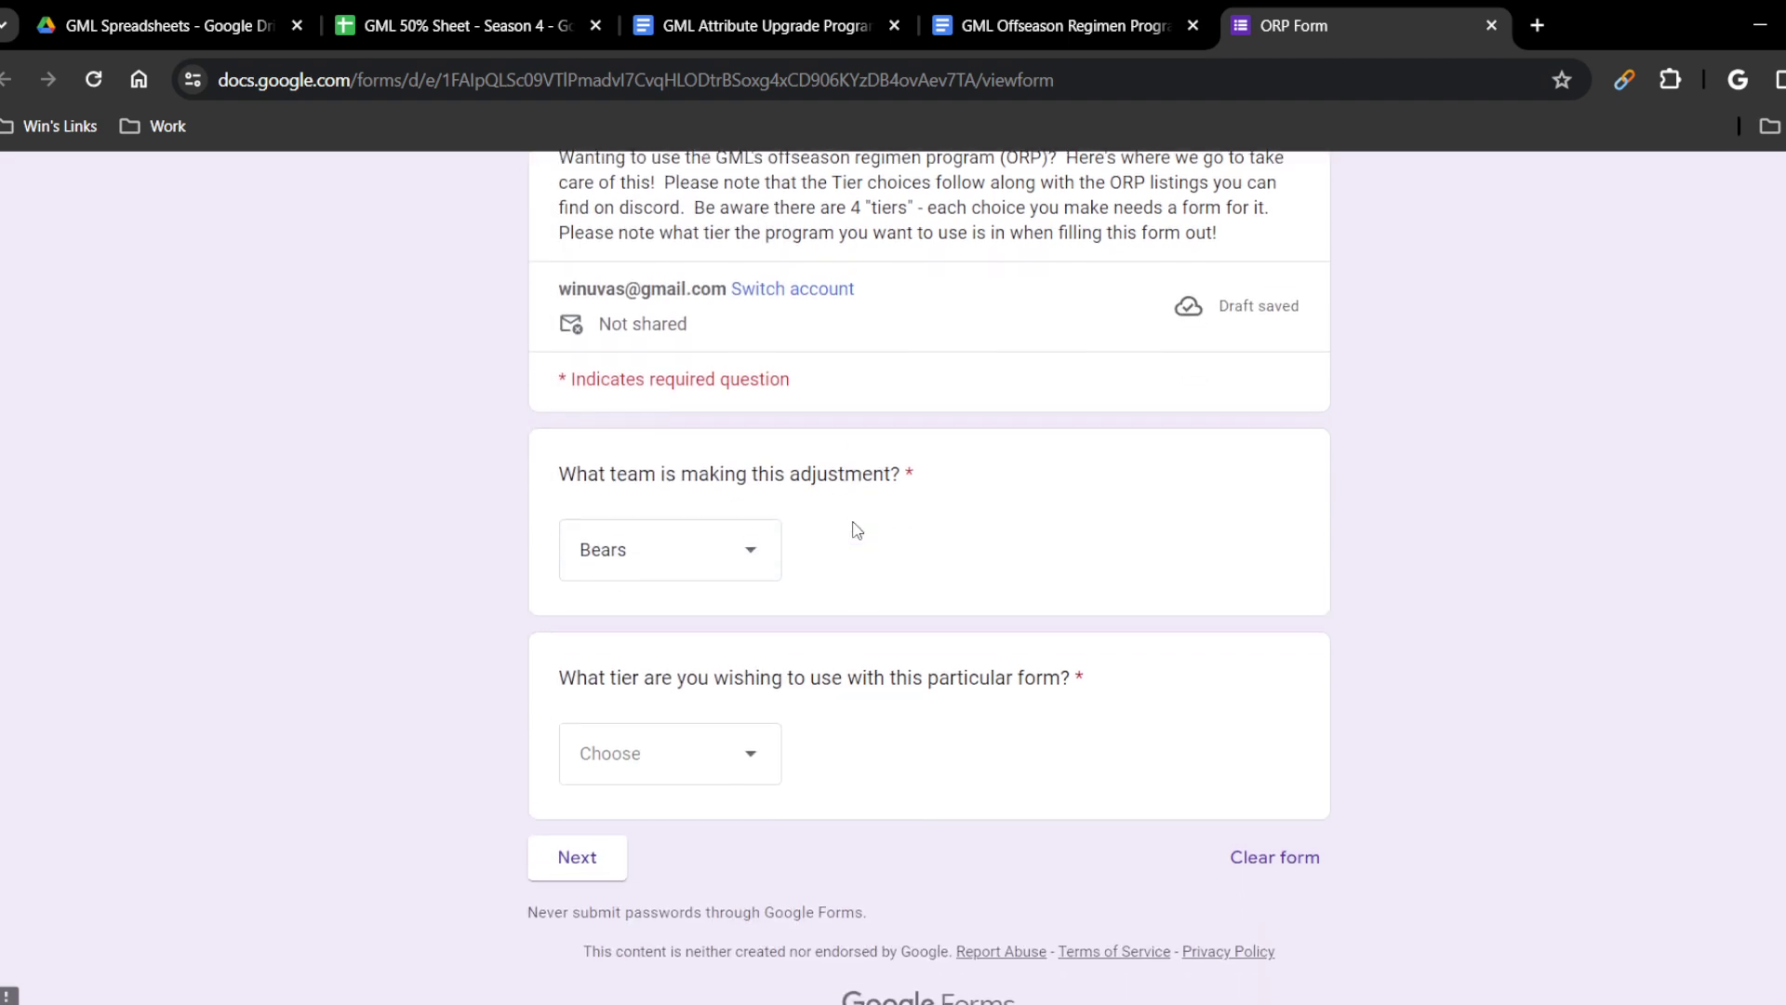
pyautogui.click(728, 730)
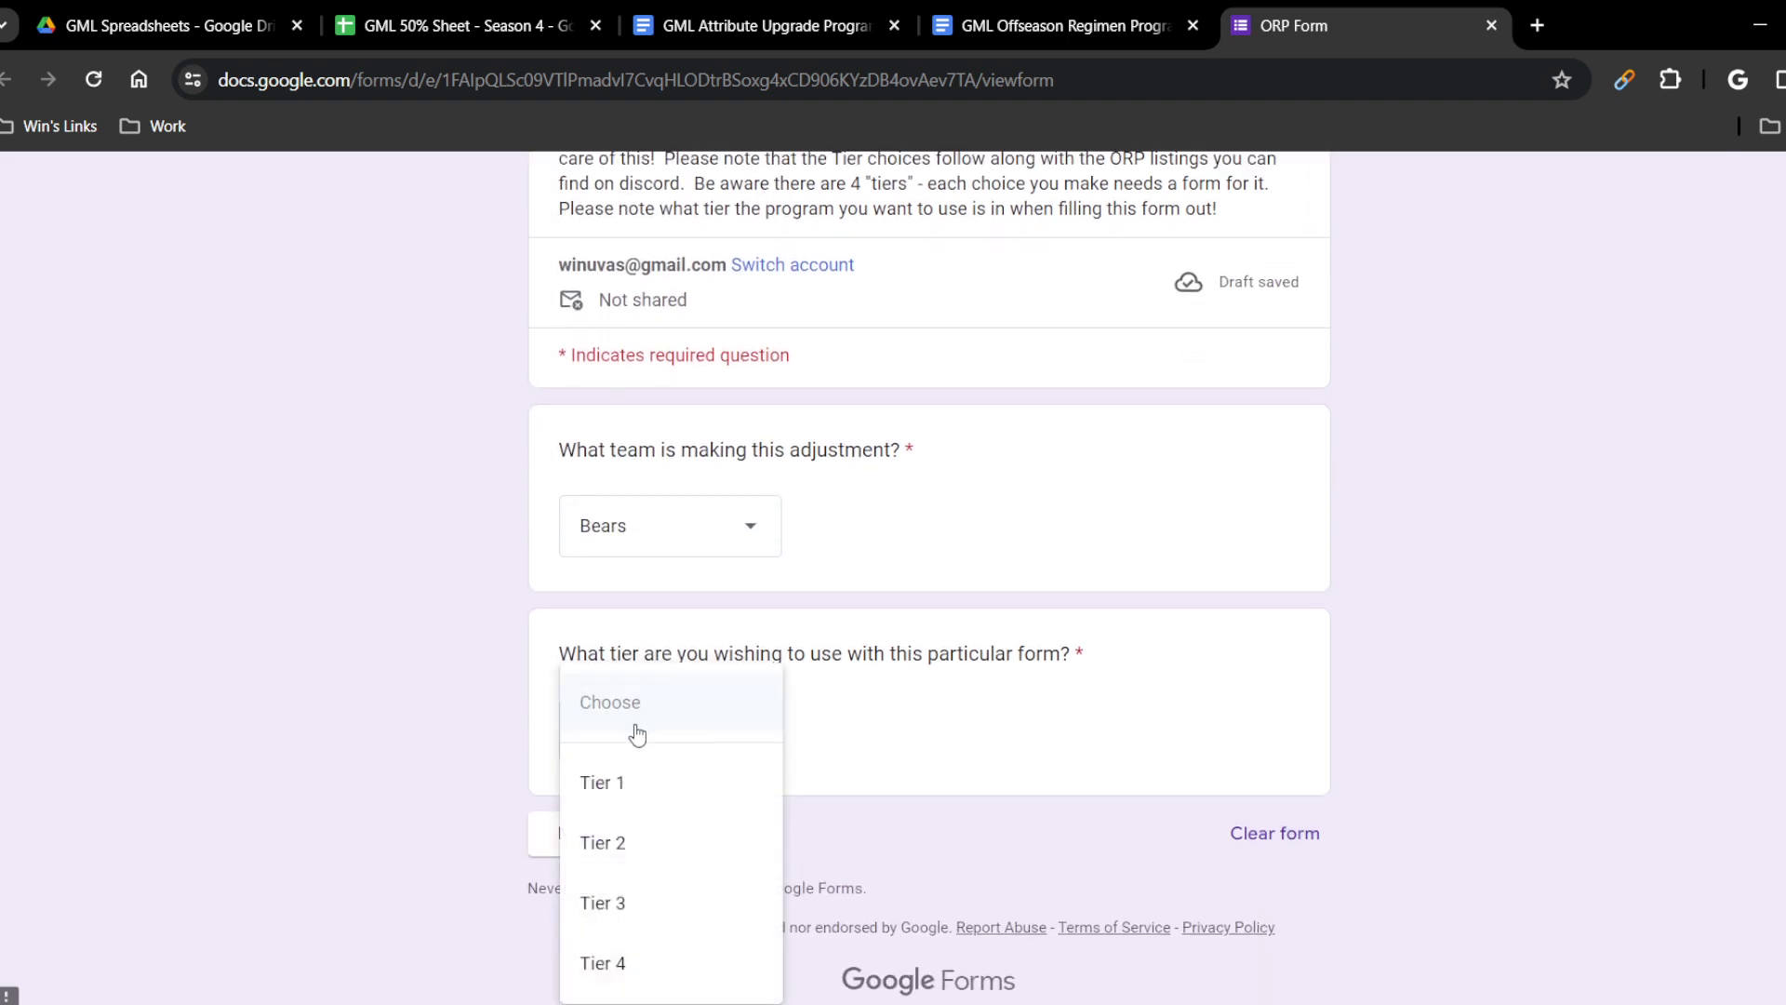
pyautogui.click(626, 787)
pyautogui.click(584, 834)
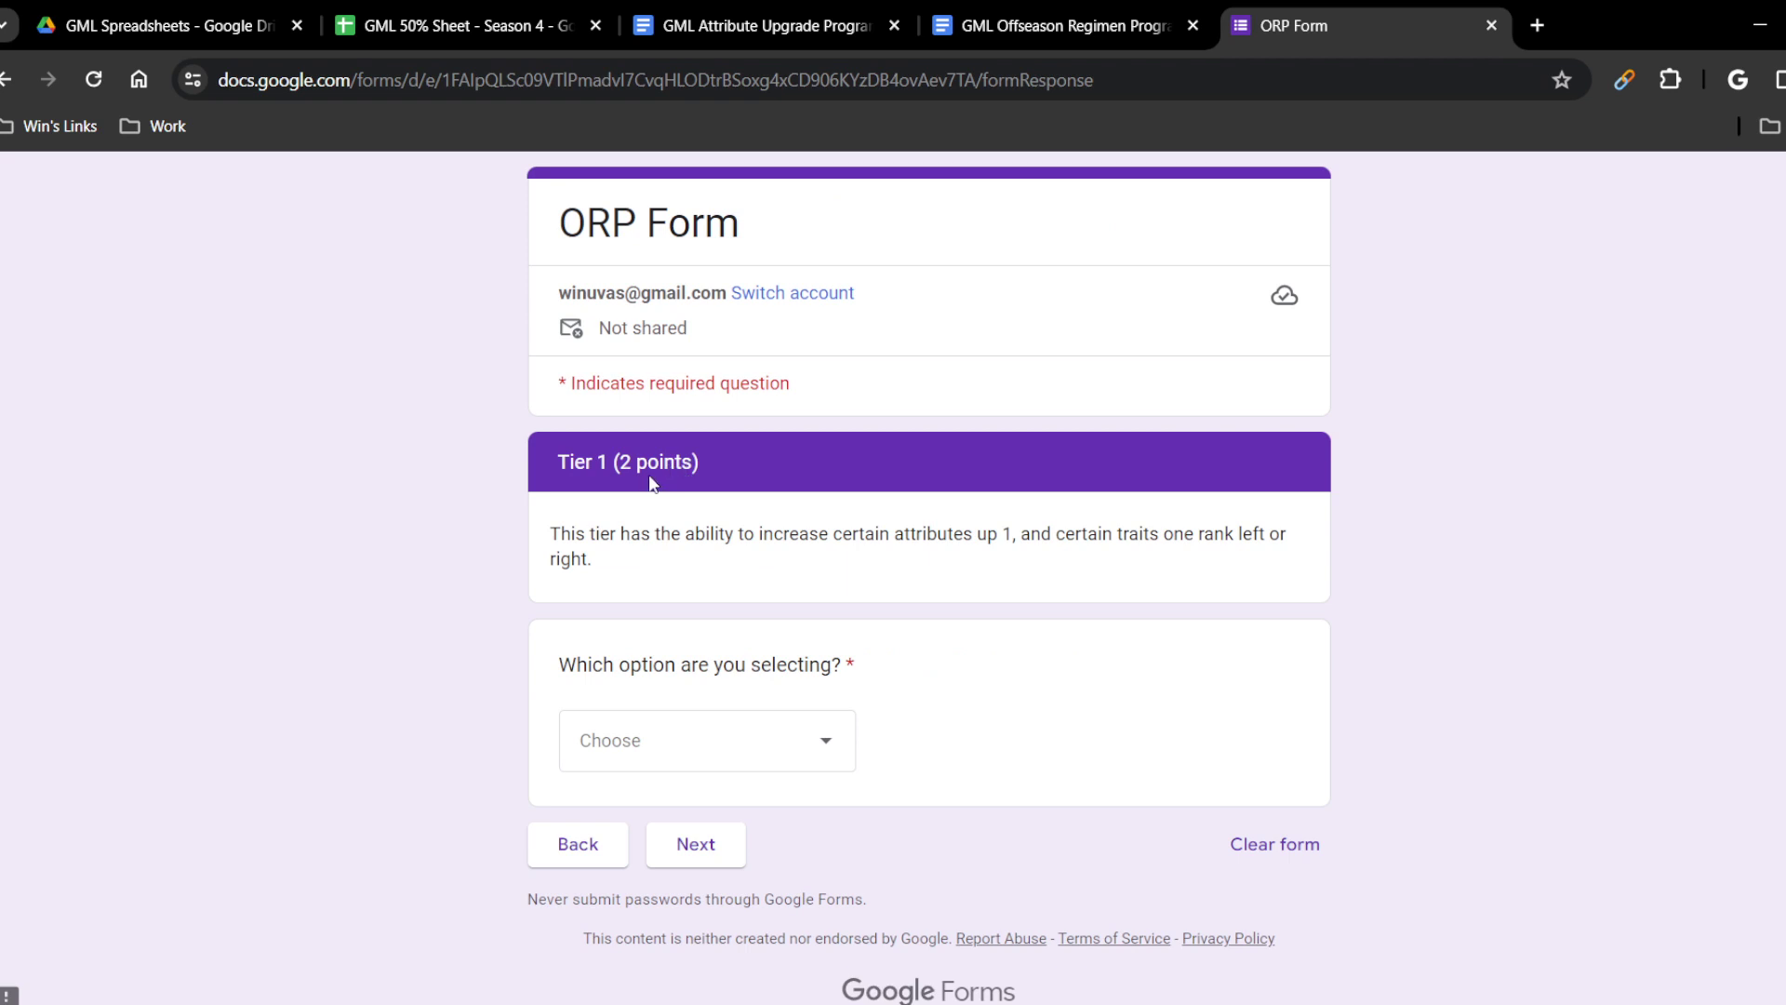
# Step: Open the Tier 1 option list and compare its two Focus Training names with the regimen doc
pyautogui.click(721, 755)
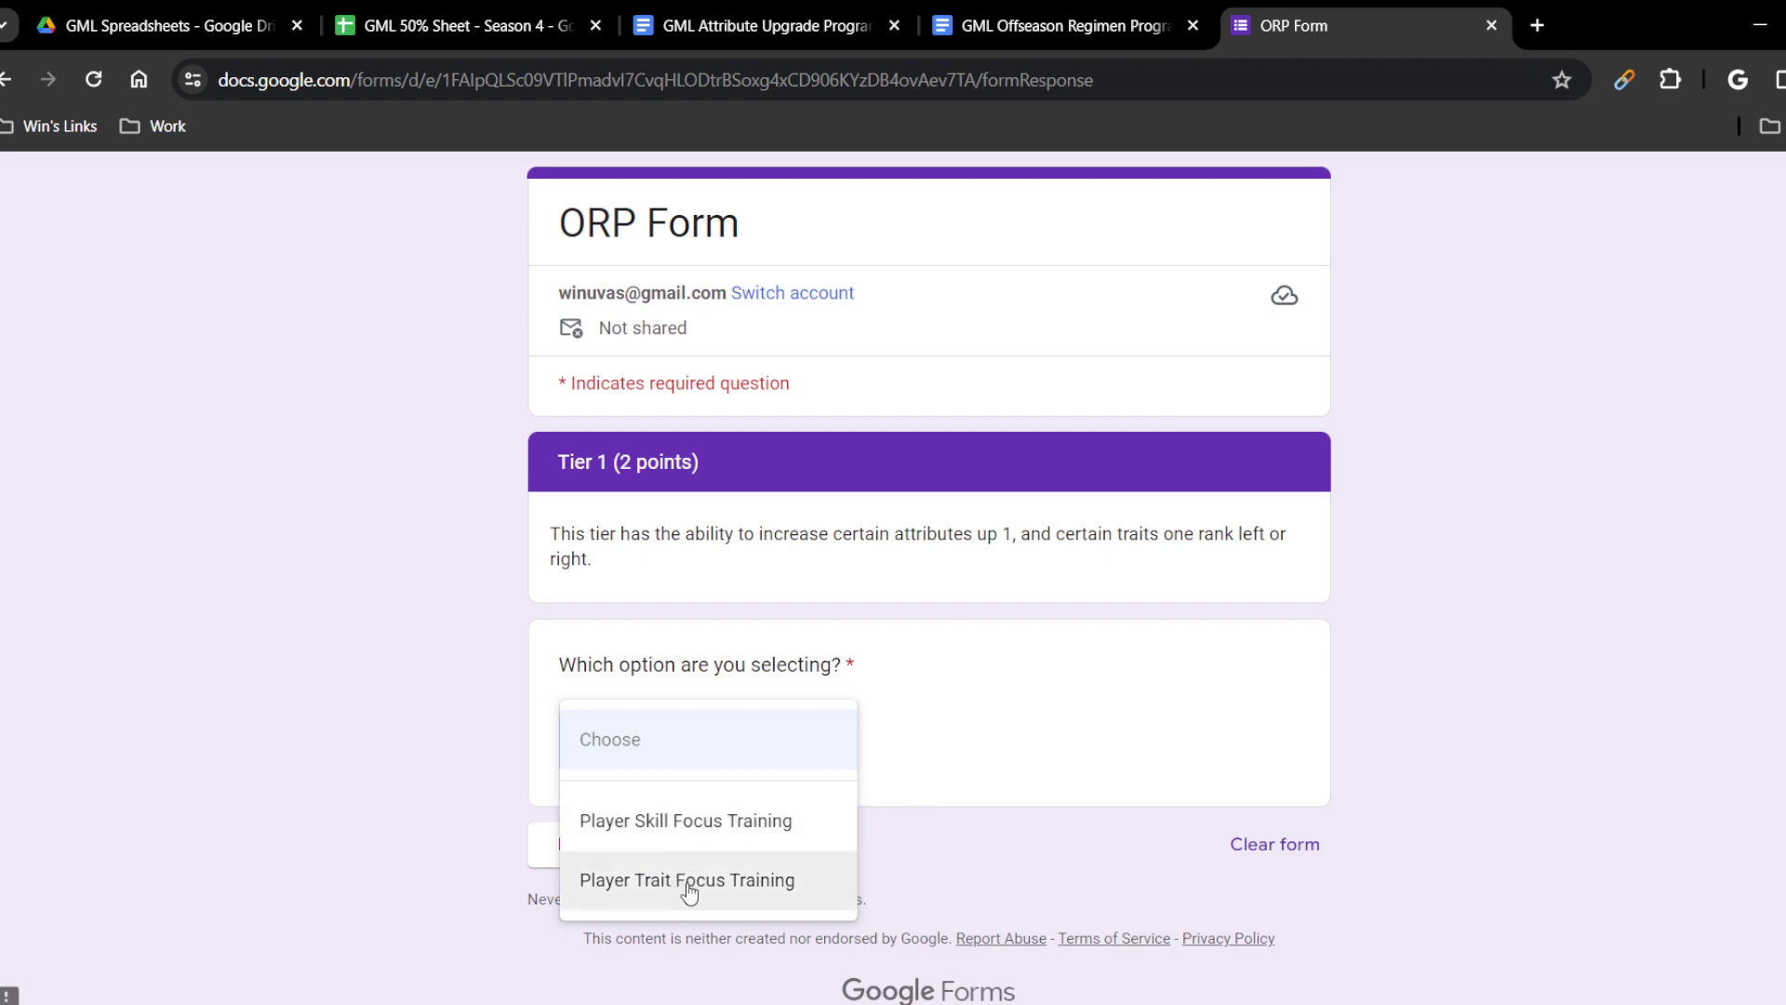
pyautogui.click(1100, 22)
pyautogui.moveTo(550, 527); pyautogui.dragTo(709, 529)
pyautogui.click(551, 625)
pyautogui.moveTo(570, 624); pyautogui.dragTo(731, 625)
pyautogui.click(641, 536)
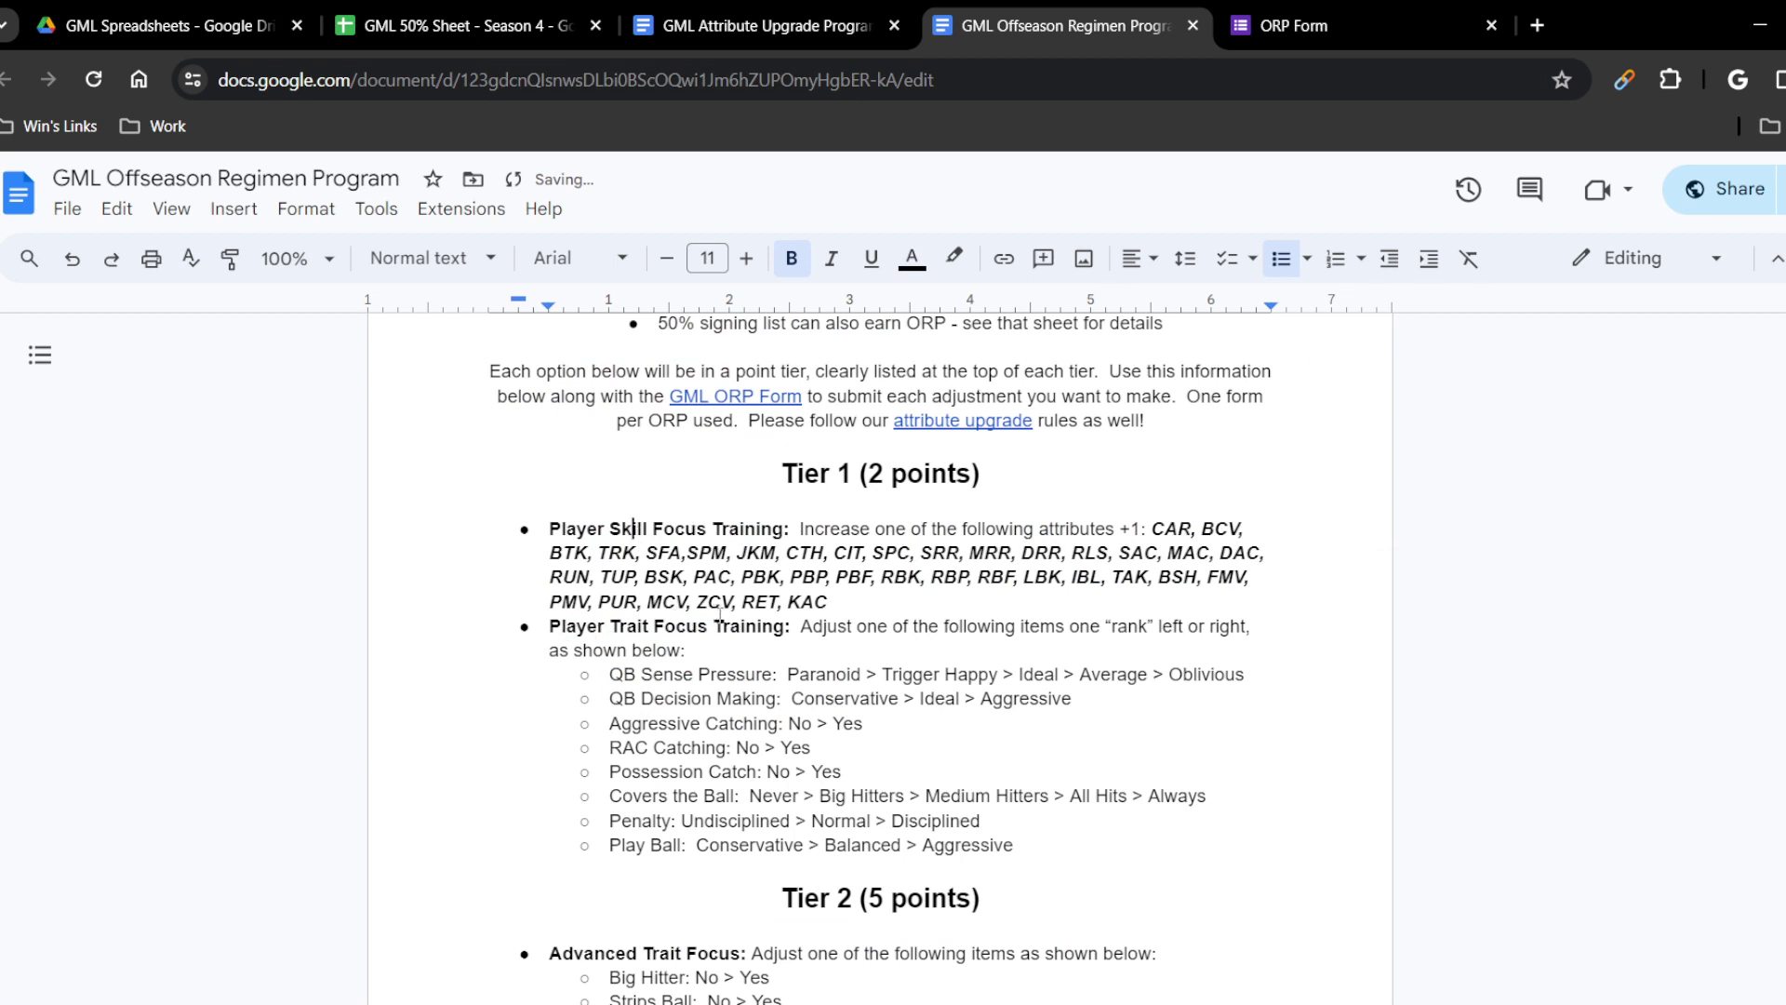
pyautogui.click(1321, 26)
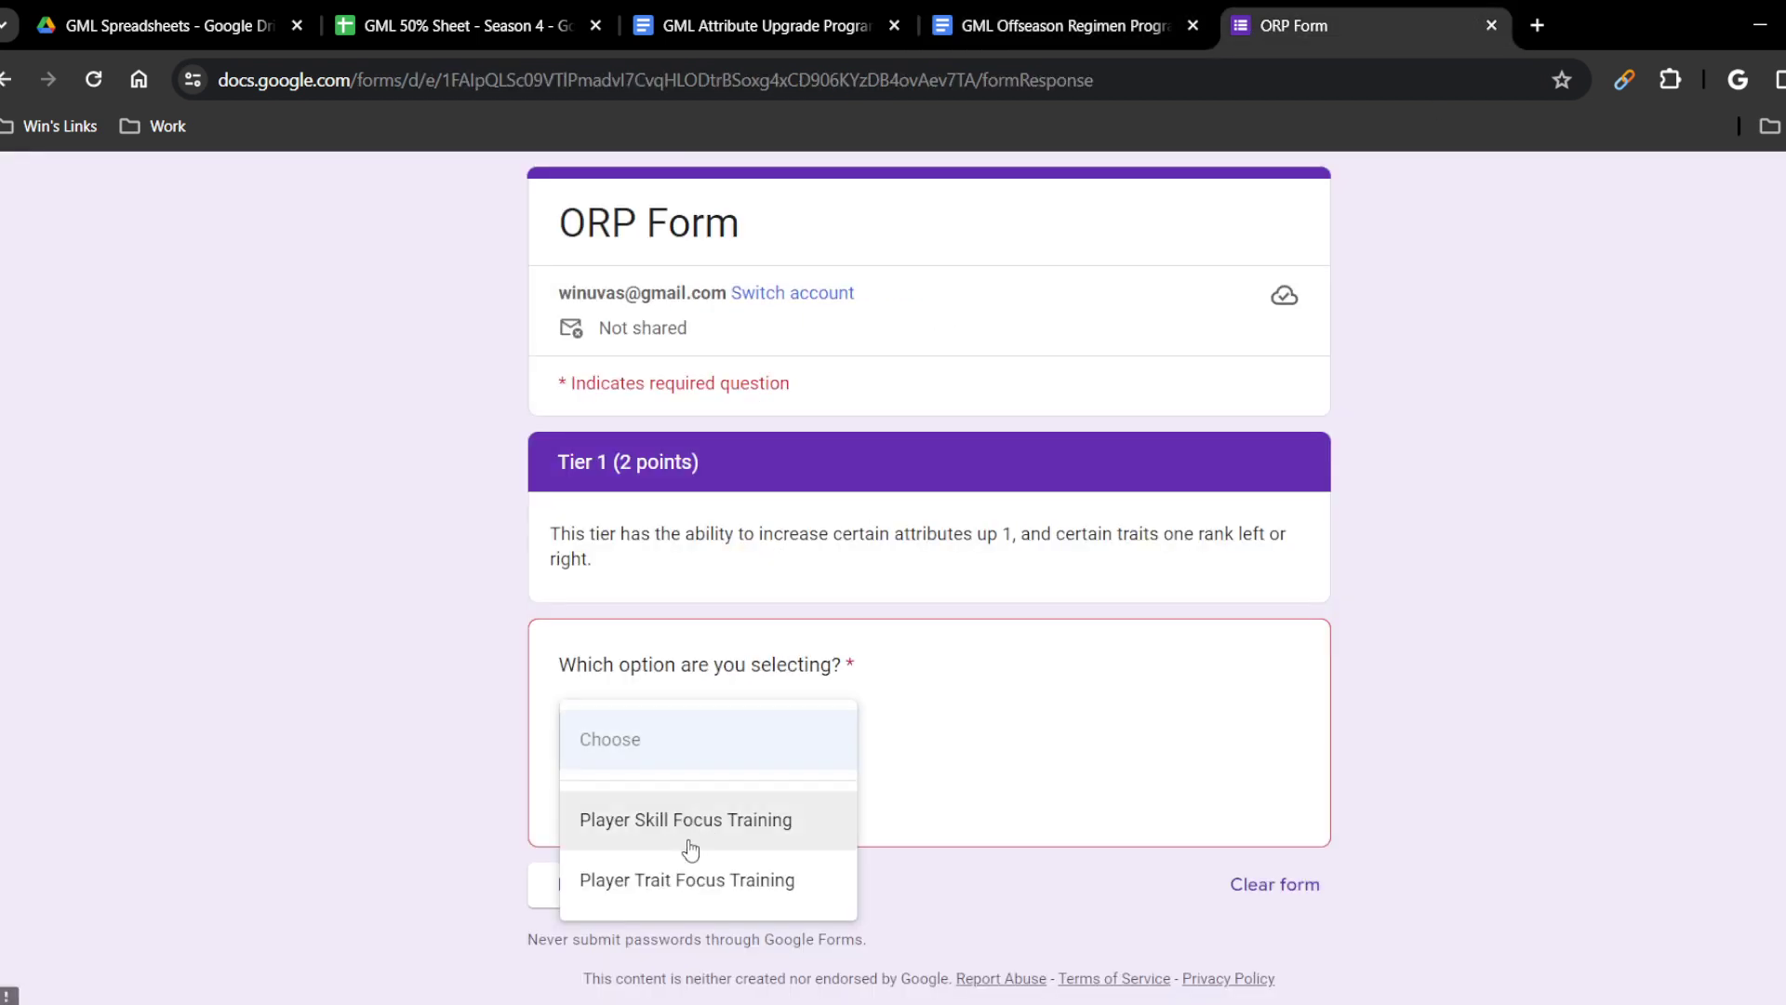